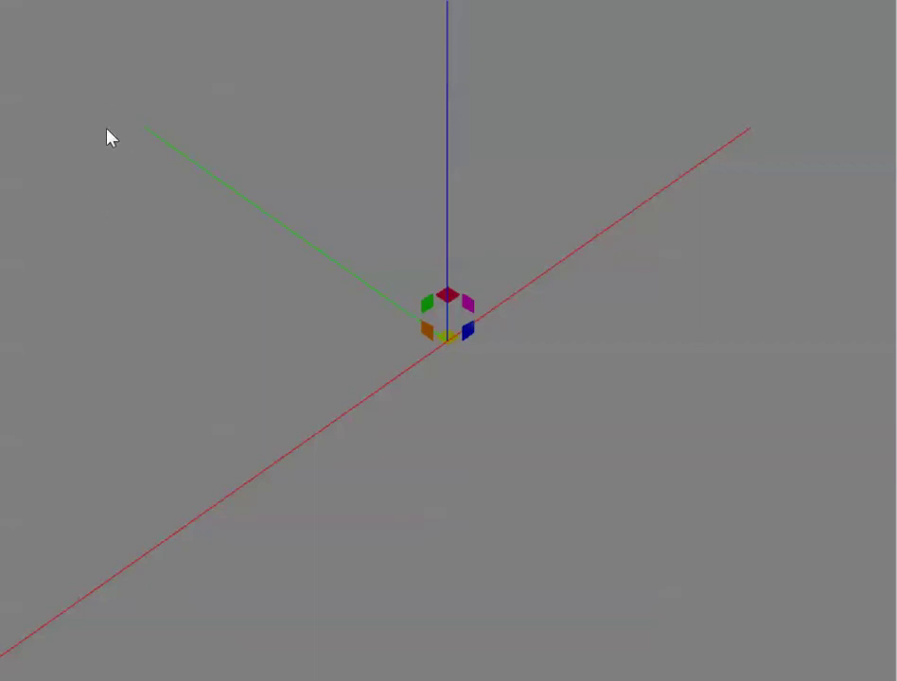
Load the cube level by running the copied PD.l3.io.load command in the browser's developer console
{"action": "key", "text": "F12"}
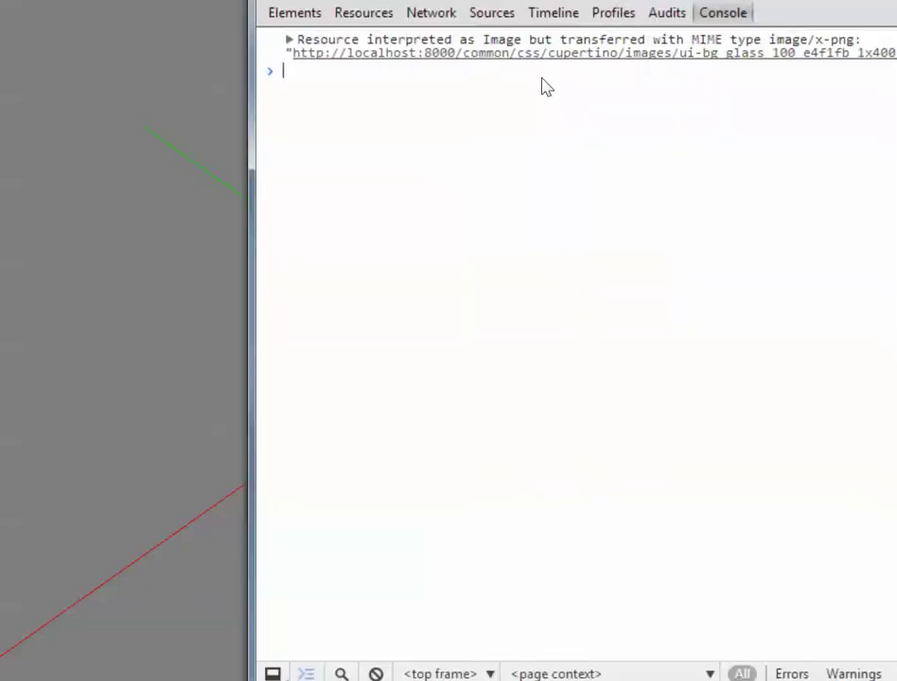
{"action": "left_click_drag", "start_coordinate": [543, 2], "coordinate": [506, 0]}
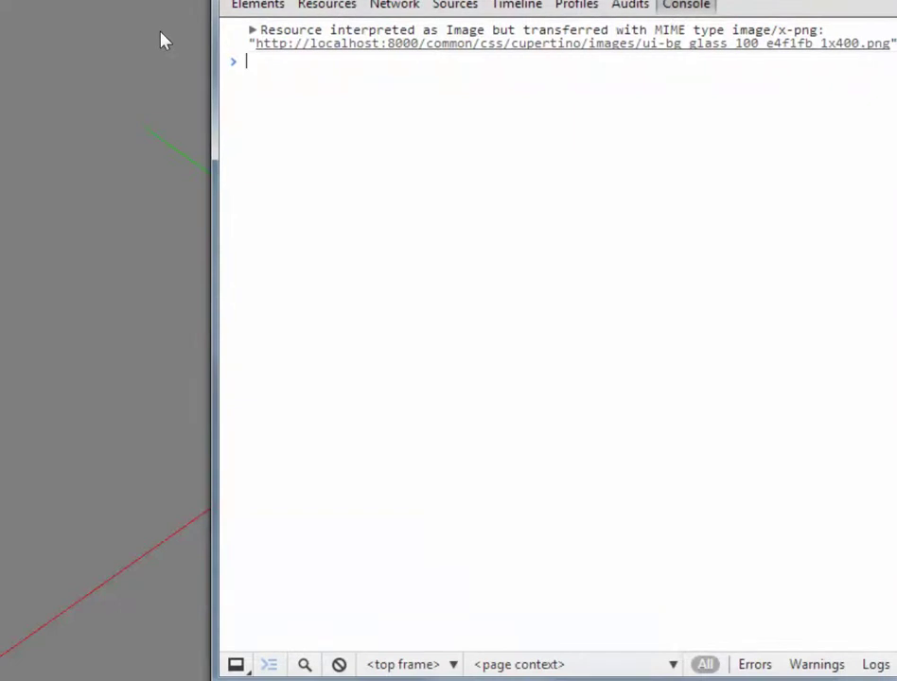
{"action": "key", "text": "ctrl+v"}
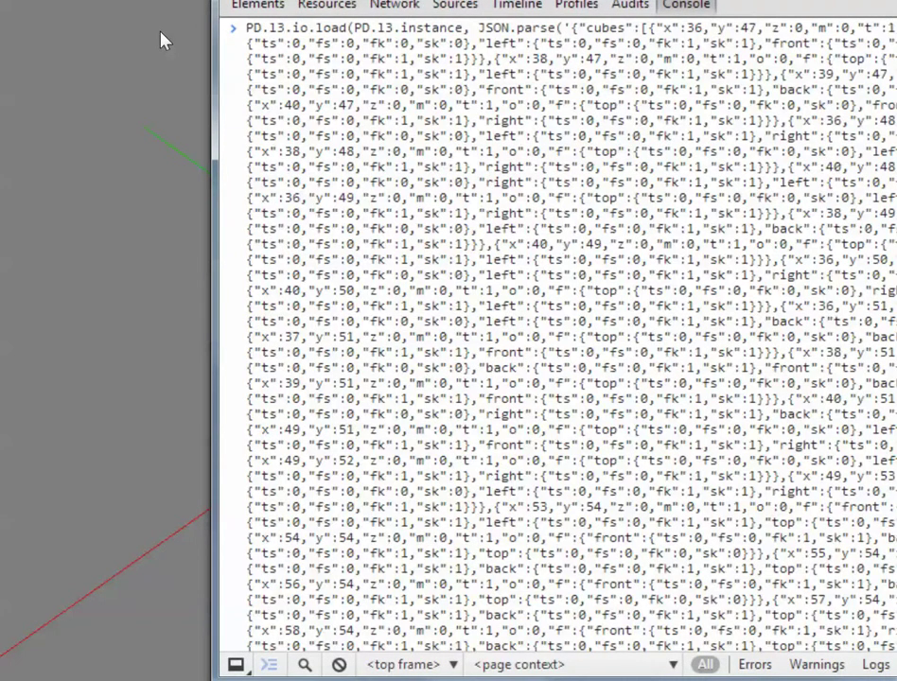
{"action": "key", "text": "Return"}
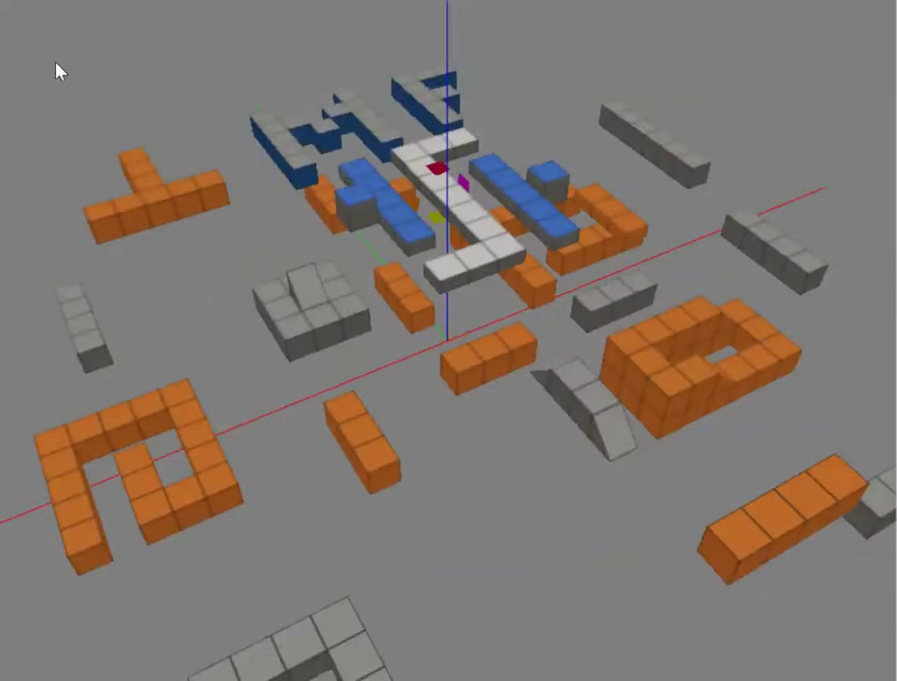
Examine the loaded cube structures around the white and blue centrepiece from several angles and distances
{"action": "scroll", "coordinate": [454, 199], "scroll_direction": "up", "scroll_amount": 3}
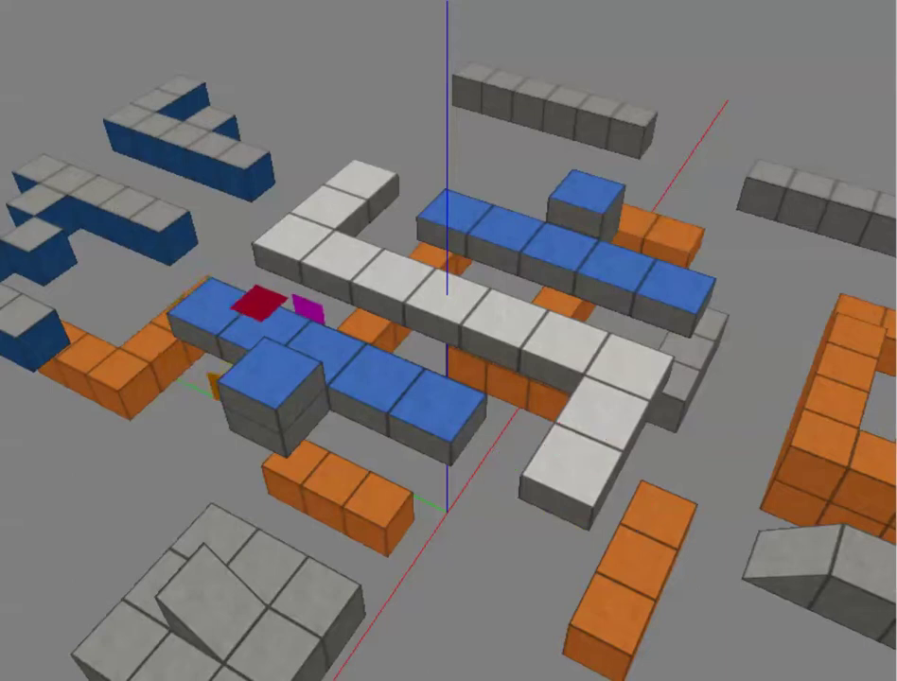
{"action": "middle_click_drag", "start_coordinate": [62, 185], "coordinate": [226, 137]}
{"action": "middle_click_drag", "start_coordinate": [316, 27], "coordinate": [476, 210]}
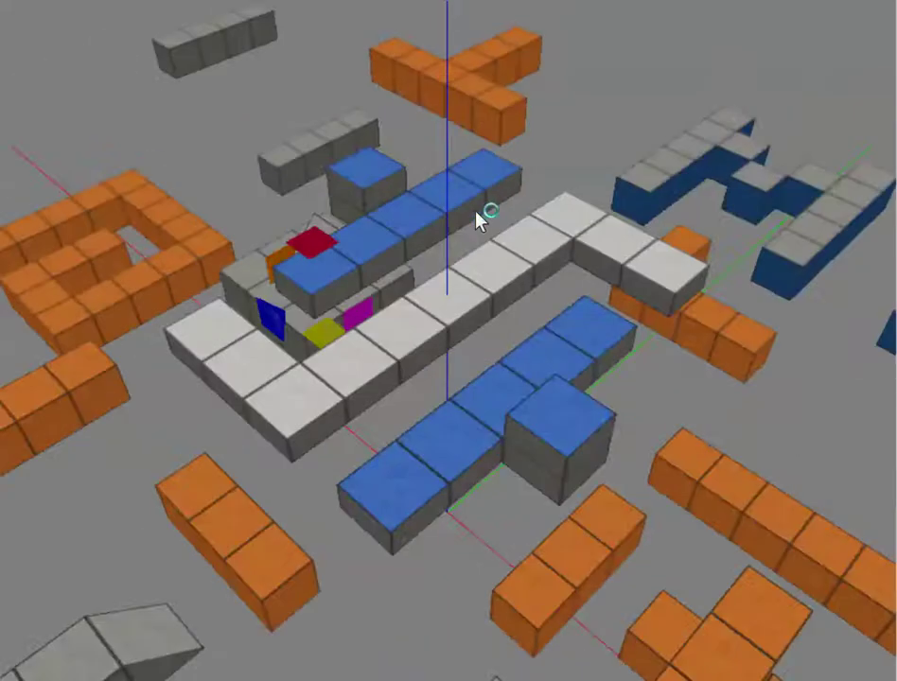
{"action": "mouse_move", "coordinate": [476, 212]}
{"action": "middle_mouse_down"}
{"action": "mouse_move", "coordinate": [68, 67]}
{"action": "mouse_move", "coordinate": [472, 226]}
{"action": "middle_mouse_up"}
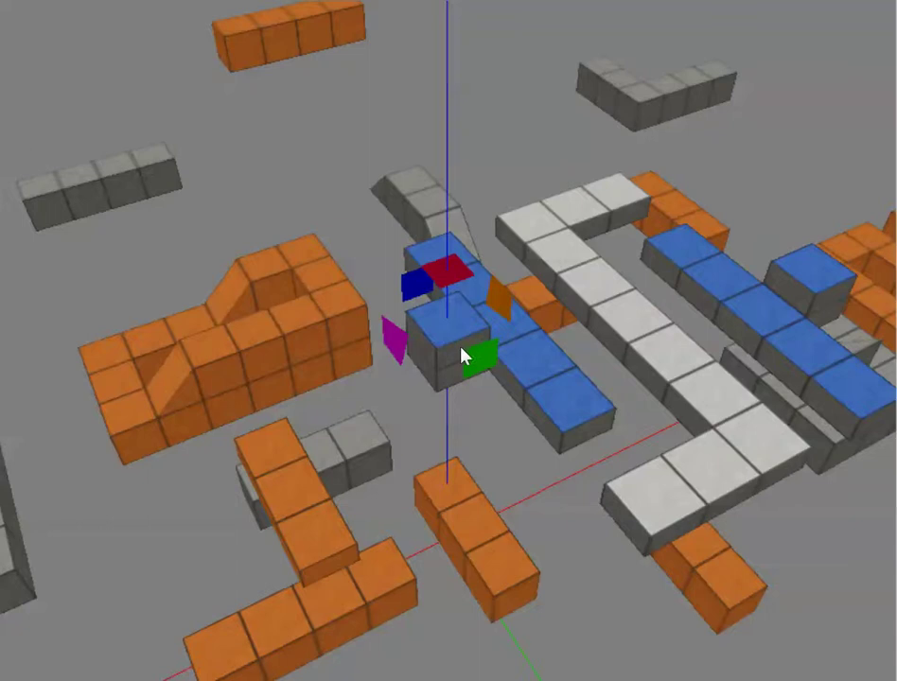
{"action": "scroll", "coordinate": [461, 348], "scroll_direction": "down", "scroll_amount": 3}
{"action": "scroll", "coordinate": [461, 348], "scroll_direction": "up", "scroll_amount": 4}
{"action": "scroll", "coordinate": [461, 348], "scroll_direction": "down", "scroll_amount": 4}
{"action": "scroll", "coordinate": [460, 348], "scroll_direction": "up", "scroll_amount": 3}
{"action": "mouse_move", "coordinate": [461, 350]}
{"action": "middle_mouse_down"}
{"action": "mouse_move", "coordinate": [59, 154]}
{"action": "mouse_move", "coordinate": [461, 352]}
{"action": "middle_mouse_up"}
{"action": "key", "text": "Tab"}
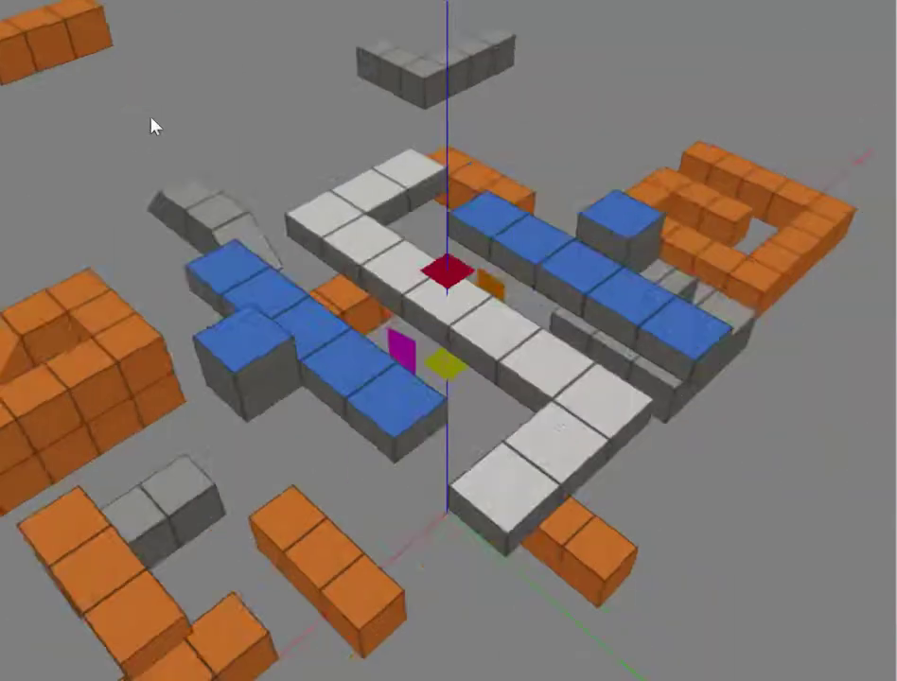
{"action": "middle_click_drag", "start_coordinate": [153, 125], "coordinate": [419, 361]}
{"action": "scroll", "coordinate": [422, 369], "scroll_direction": "down", "scroll_amount": 3}
{"action": "scroll", "coordinate": [421, 369], "scroll_direction": "up", "scroll_amount": 3}
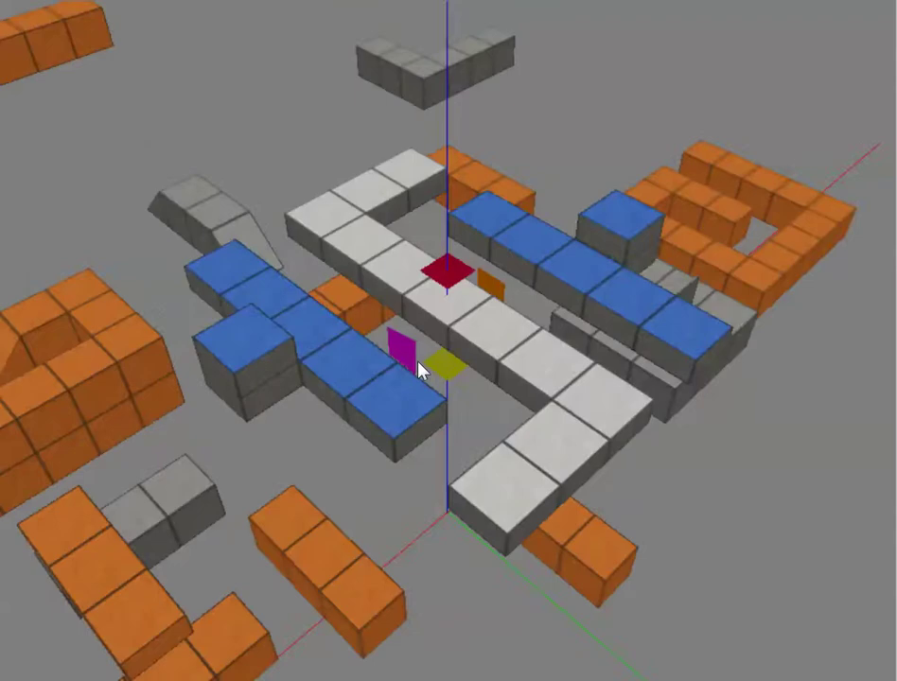
{"action": "middle_click_drag", "start_coordinate": [418, 361], "coordinate": [42, 151]}
Focus in turn on the orange spiral, the grey platform, the blue-sided blocks and the four-cube orange bar
{"action": "left_click", "coordinate": [742, 282]}
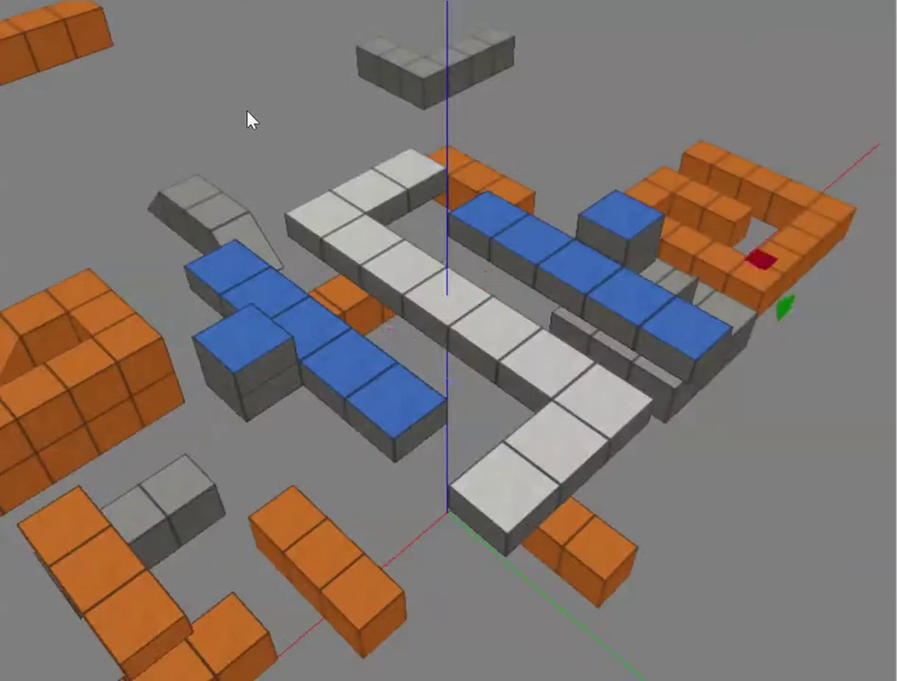
{"action": "key", "text": "f"}
{"action": "middle_click_drag", "start_coordinate": [250, 124], "coordinate": [528, 315]}
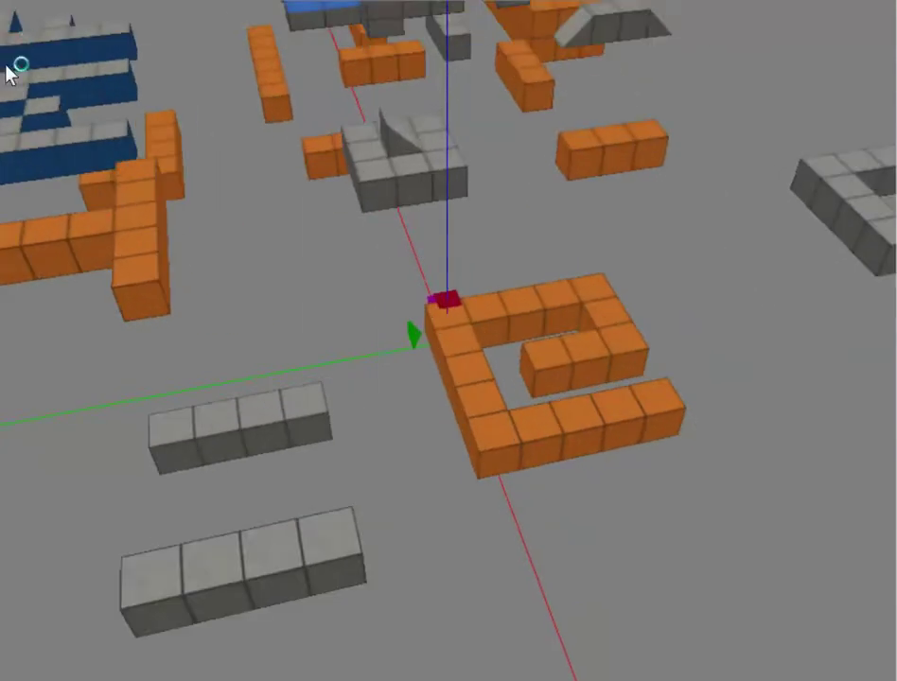
{"action": "double_click", "coordinate": [381, 185]}
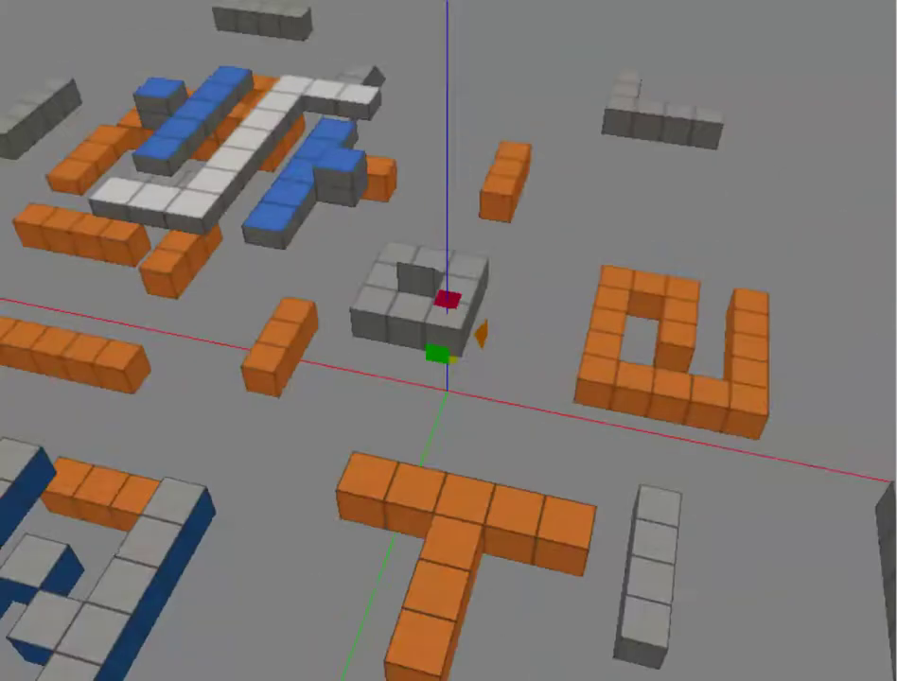
{"action": "double_click", "coordinate": [142, 560]}
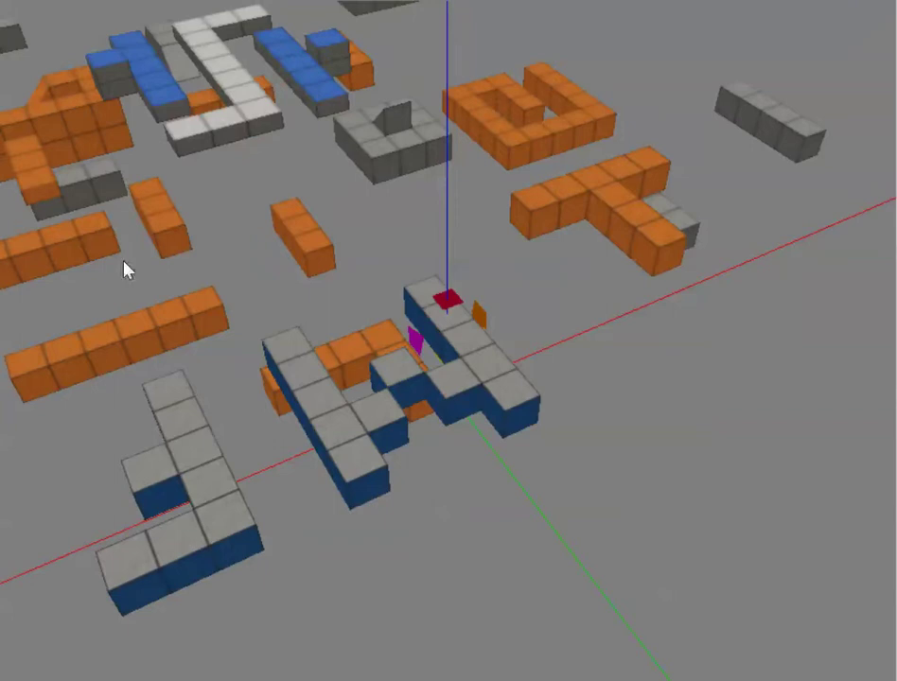
{"action": "left_click", "coordinate": [27, 261]}
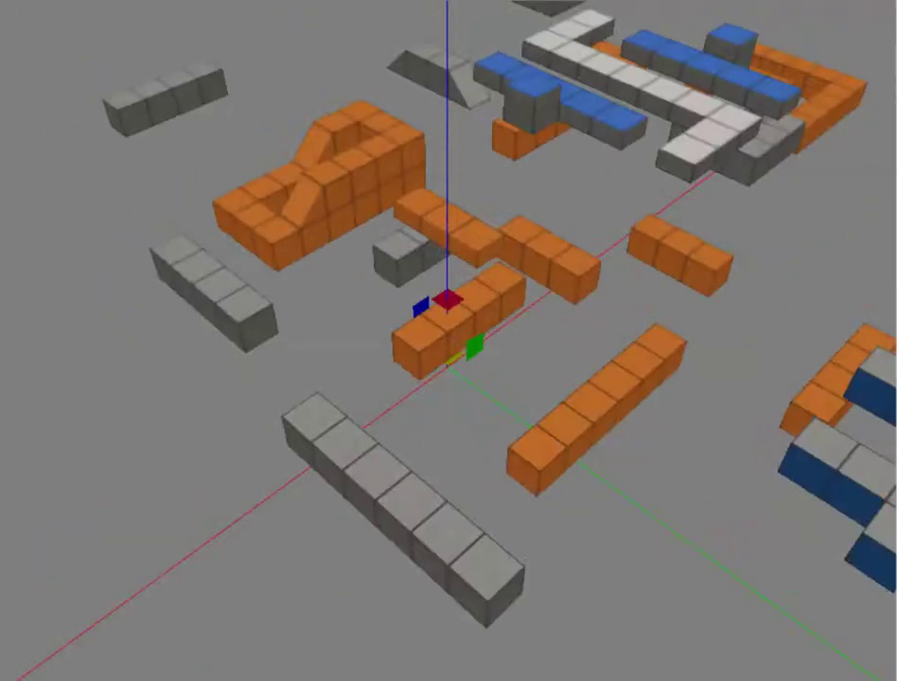
{"action": "scroll", "coordinate": [282, 445], "scroll_direction": "up", "scroll_amount": 5}
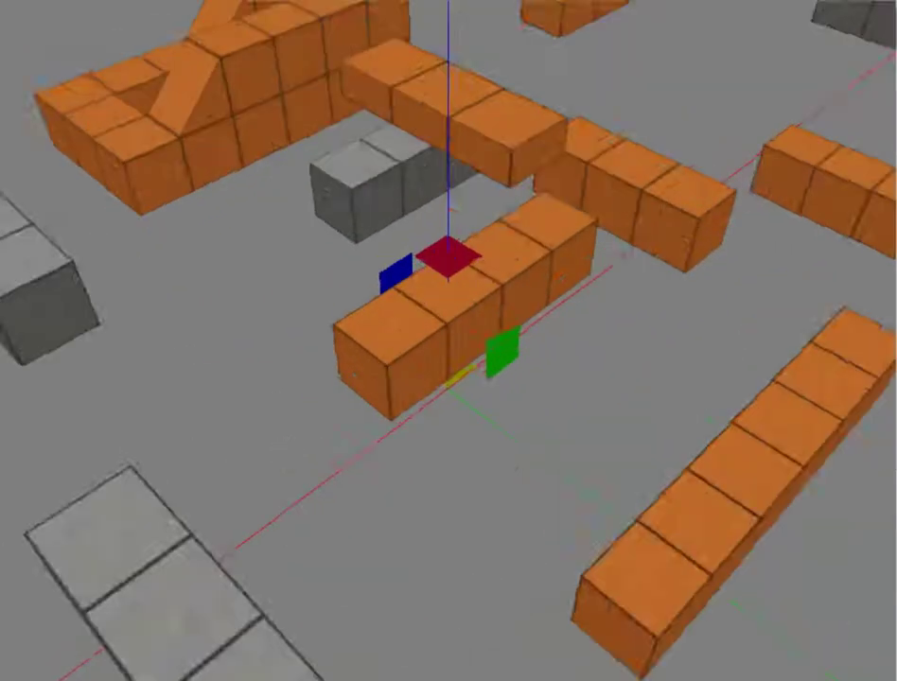
{"action": "scroll", "coordinate": [296, 376], "scroll_direction": "down", "scroll_amount": 2}
Focus on the two-level orange ring and on the grey bar with sloped ends
{"action": "left_click", "coordinate": [285, 90]}
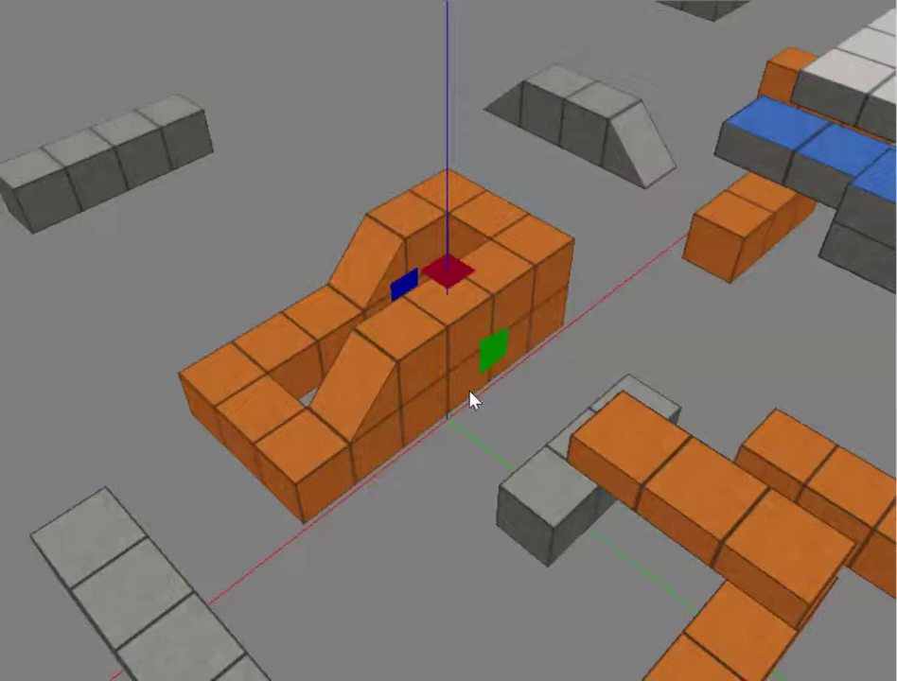
{"action": "middle_click_drag", "start_coordinate": [470, 401], "coordinate": [146, 235]}
{"action": "left_click", "coordinate": [146, 235]}
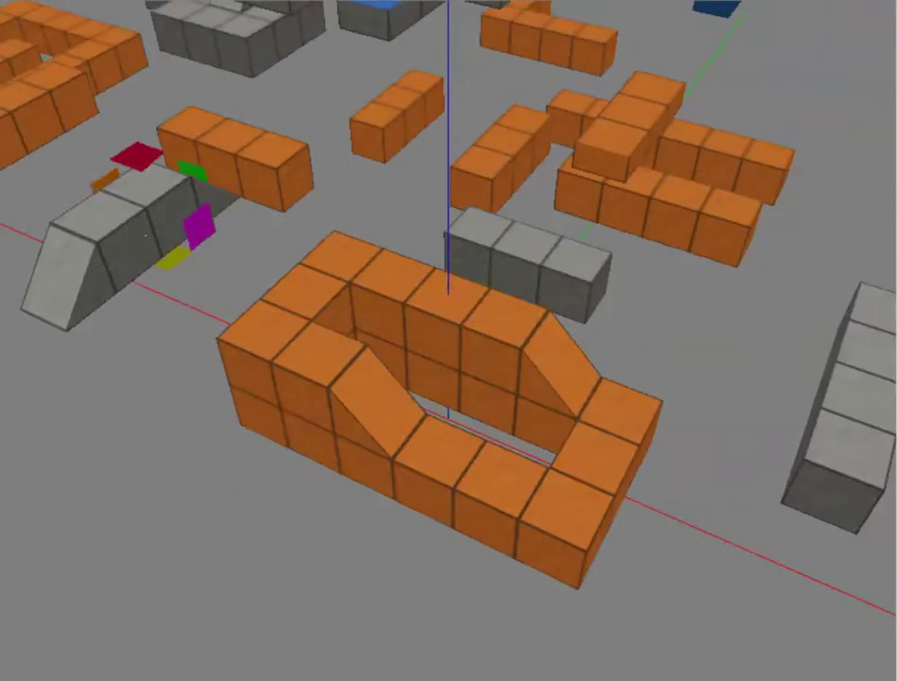
{"action": "key", "text": "Right"}
{"action": "key", "text": "Left"}
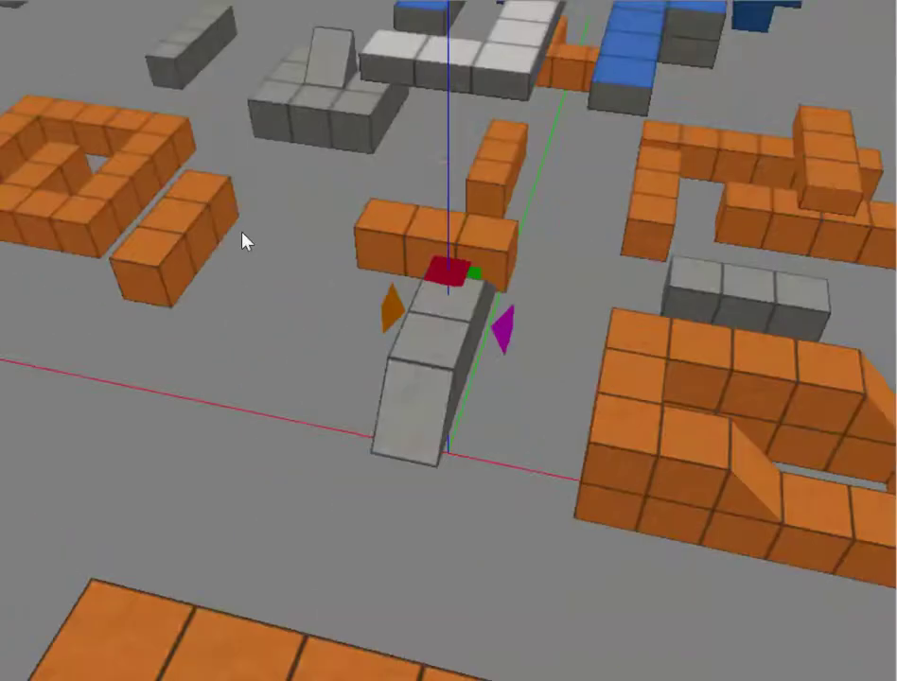
{"action": "key", "text": "Right"}
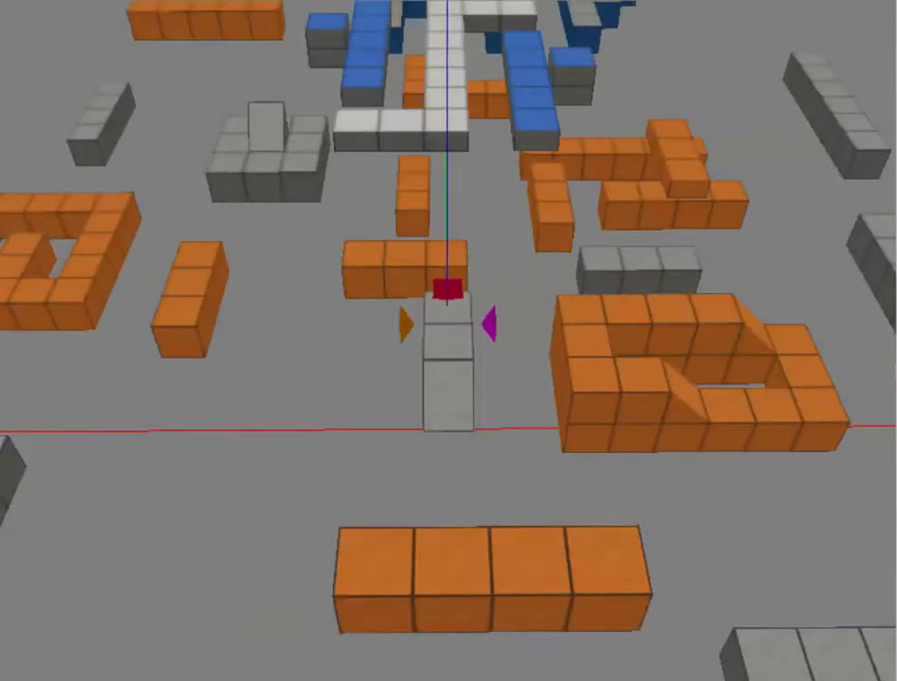
{"action": "key", "text": "Tab"}
Place the cursor on the long white beam and centre the view on it
{"action": "middle_click_drag", "start_coordinate": [438, 136], "coordinate": [451, 181]}
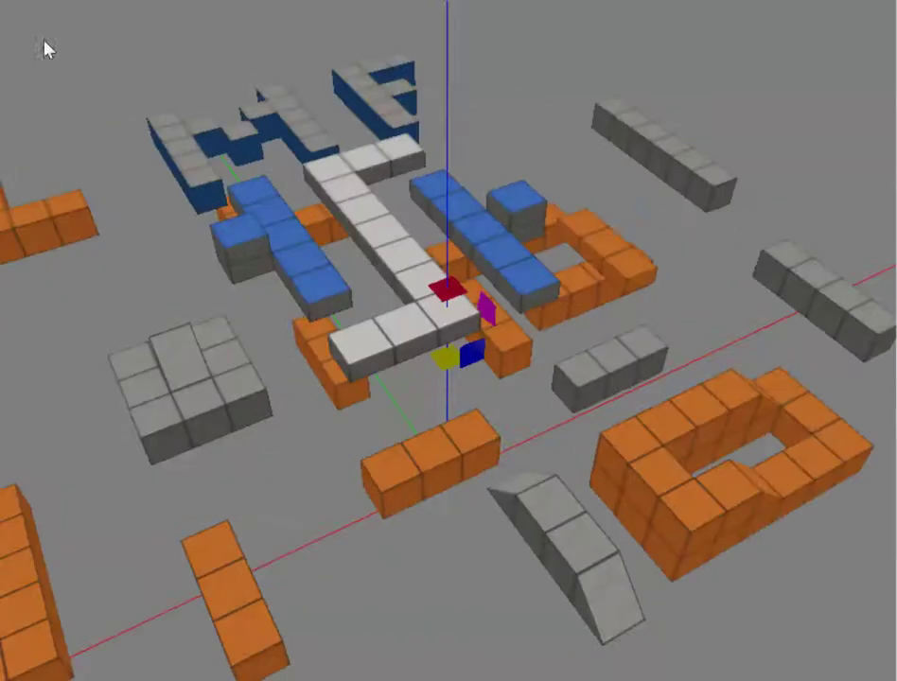
{"action": "left_click", "coordinate": [386, 234]}
{"action": "scroll", "coordinate": [397, 244], "scroll_direction": "up", "scroll_amount": 3}
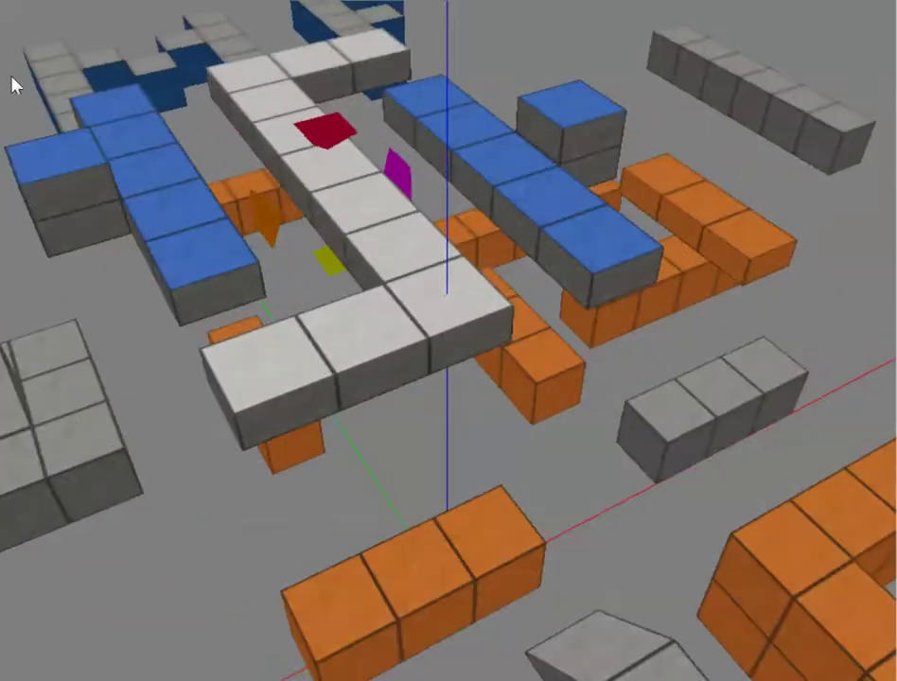
{"action": "key", "text": "f"}
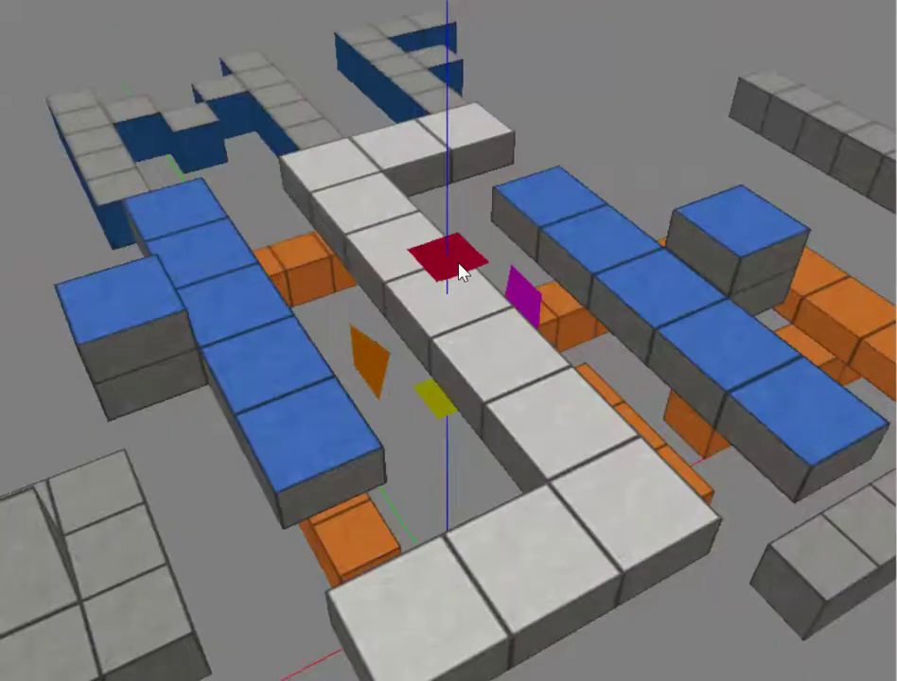
{"action": "scroll", "coordinate": [452, 307], "scroll_direction": "down", "scroll_amount": 5}
{"action": "scroll", "coordinate": [454, 310], "scroll_direction": "up", "scroll_amount": 2}
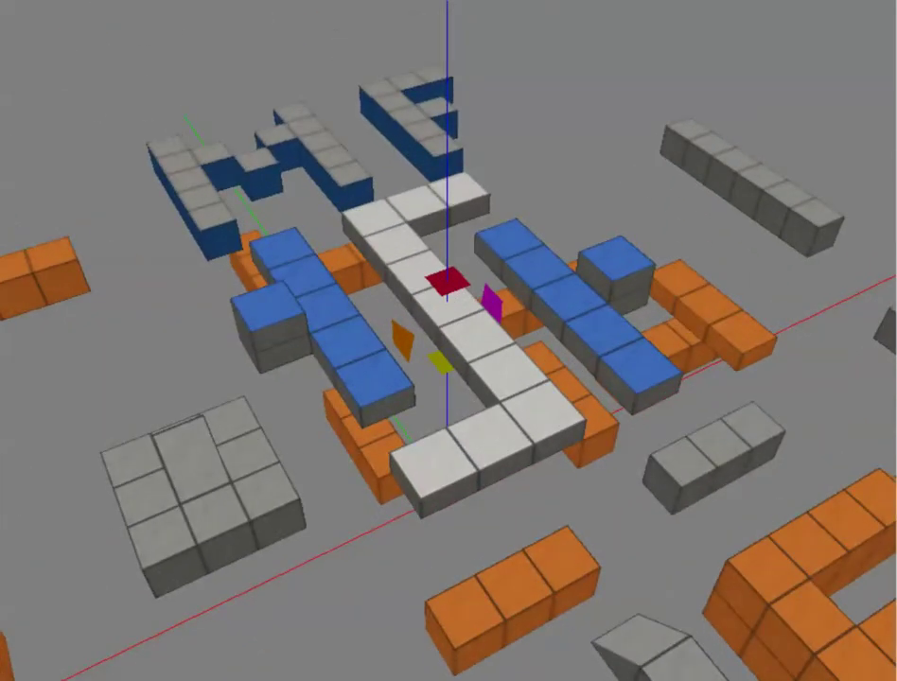
{"action": "scroll", "coordinate": [346, 346], "scroll_direction": "down", "scroll_amount": 2}
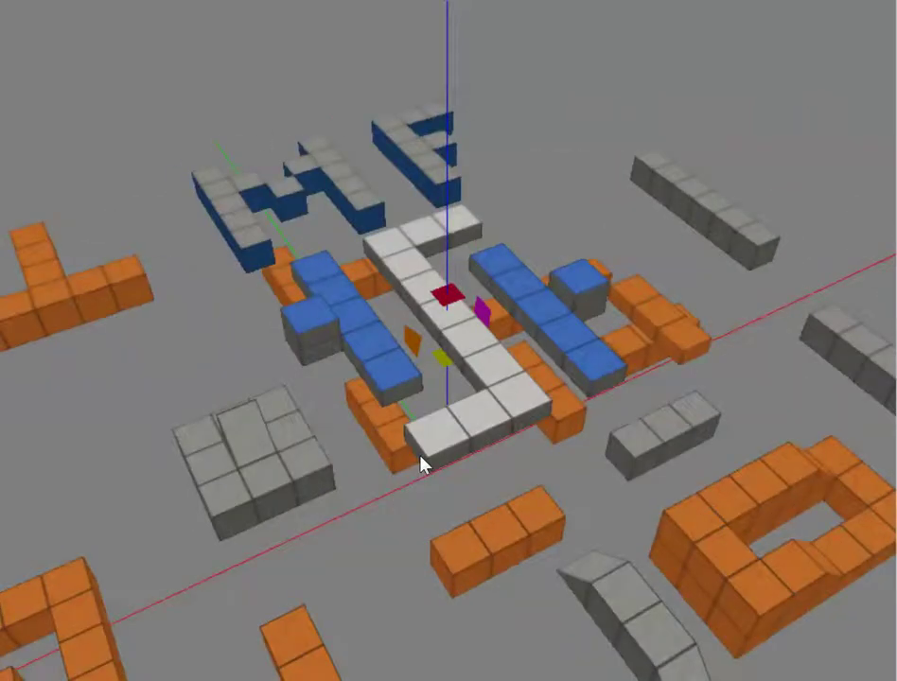
Move the cube cursor one block along the white beam and inspect it close up
{"action": "key", "text": "q"}
{"action": "scroll", "coordinate": [68, 215], "scroll_direction": "up", "scroll_amount": 5}
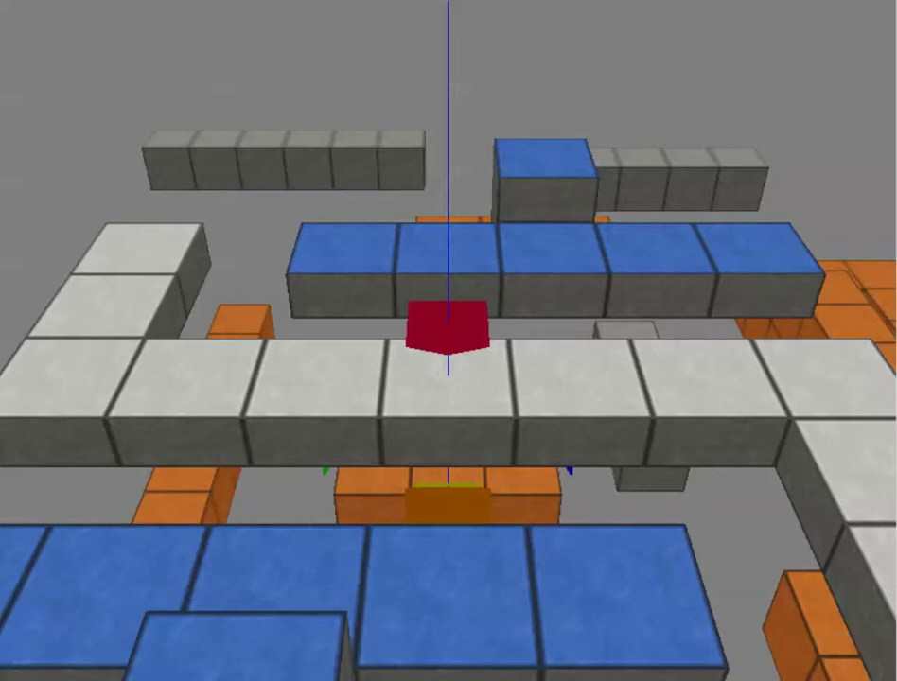
{"action": "key", "text": "Left"}
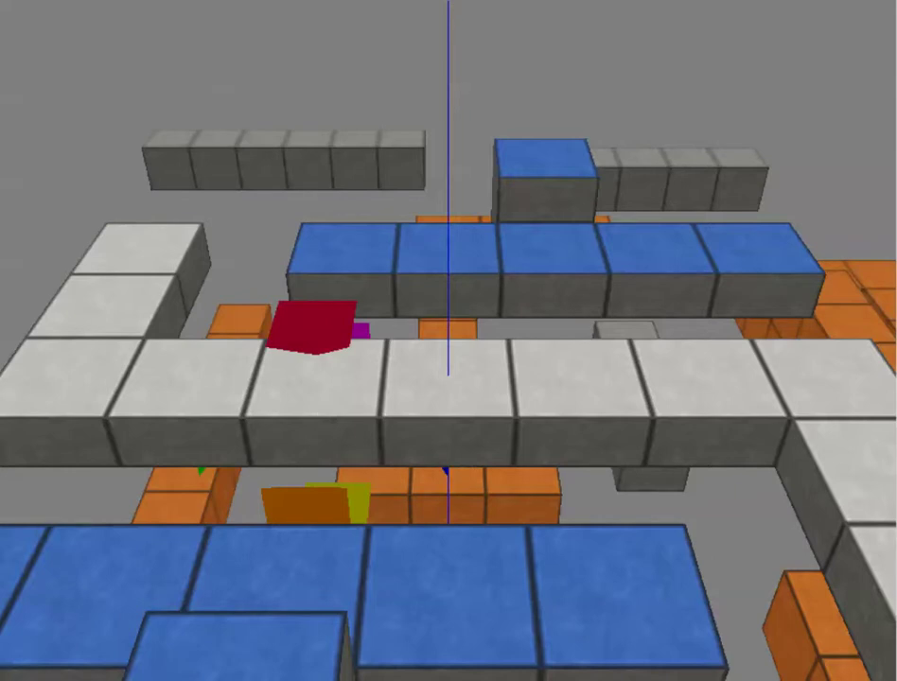
{"action": "key", "text": "a"}
{"action": "key", "text": "s"}
{"action": "scroll", "coordinate": [317, 442], "scroll_direction": "down", "scroll_amount": 5}
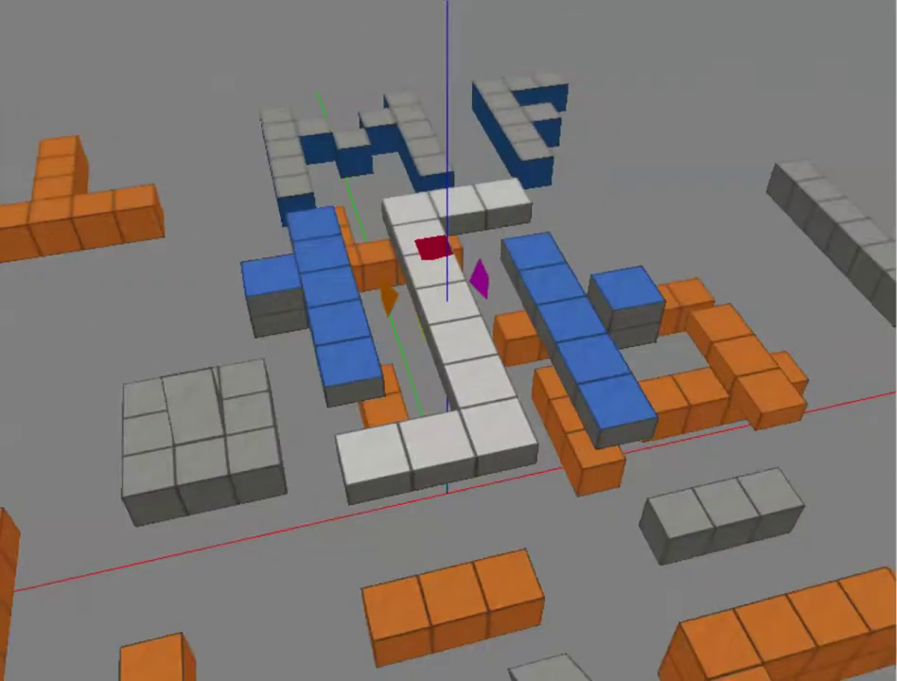
Focus on the grey platform and slope the front of its middle front cube by shifting the upper edge inward
{"action": "left_click", "coordinate": [248, 422]}
{"action": "key", "text": "f"}
{"action": "scroll", "coordinate": [470, 398], "scroll_direction": "up", "scroll_amount": 5}
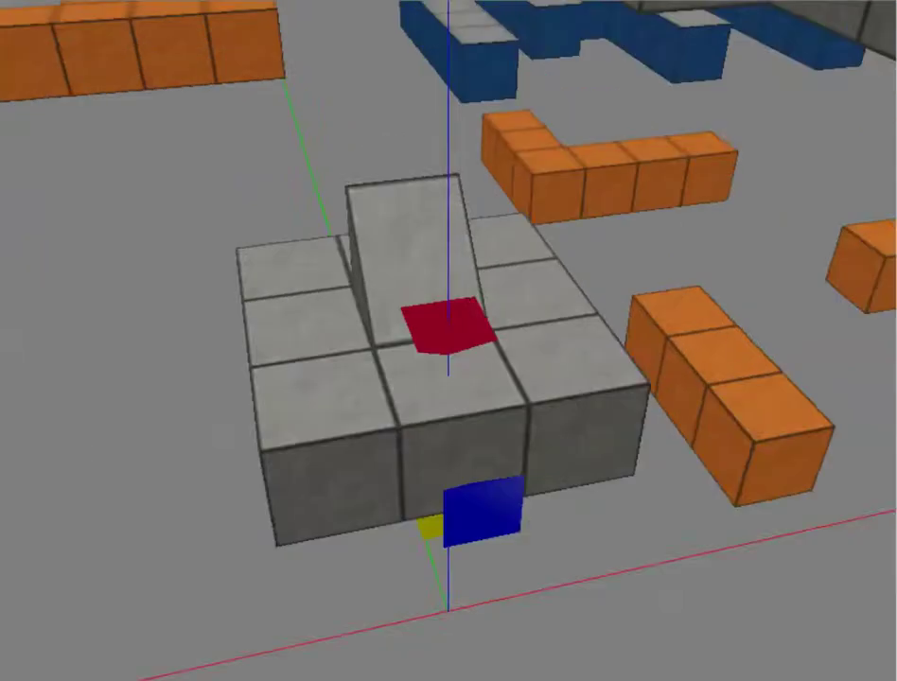
{"action": "left_click", "coordinate": [357, 457]}
{"action": "left_click_drag", "start_coordinate": [398, 426], "coordinate": [392, 413]}
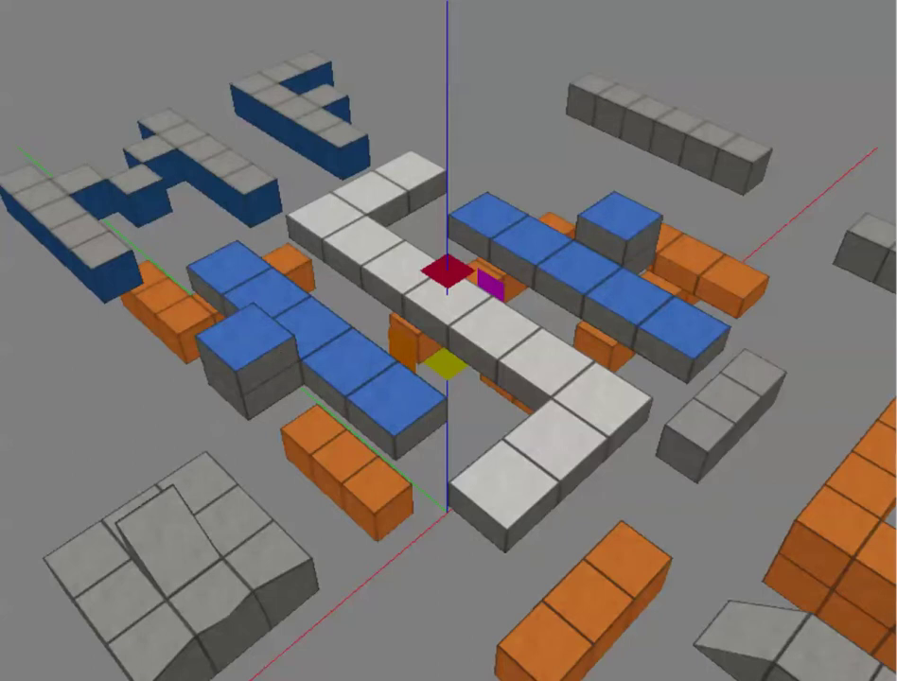
Display the cubes as selection handles and switch the highlighted group from the white blocks to the blue ones
{"action": "key", "text": "Tab"}
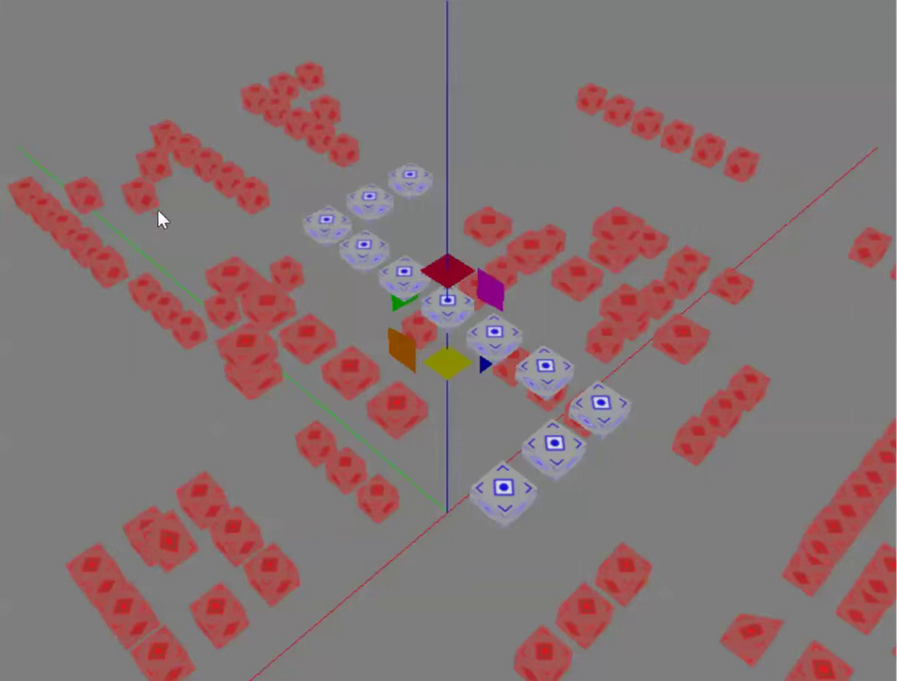
{"action": "key", "text": "Left"}
{"action": "key", "text": "Right"}
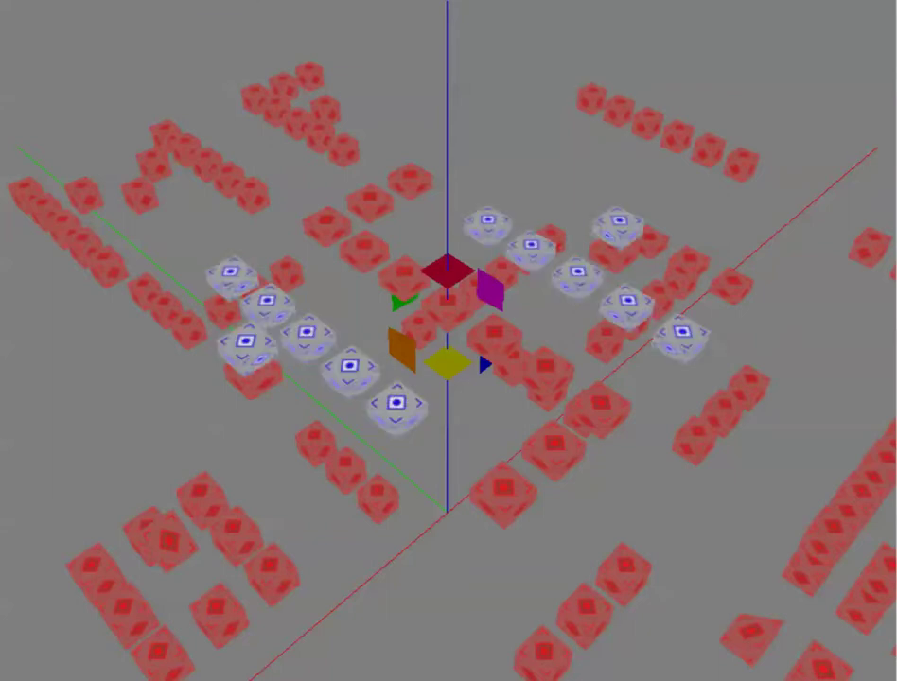
Inspect the white and blue centrepiece from a rotated viewpoint at different distances
{"action": "middle_click_drag", "start_coordinate": [160, 94], "coordinate": [120, 95]}
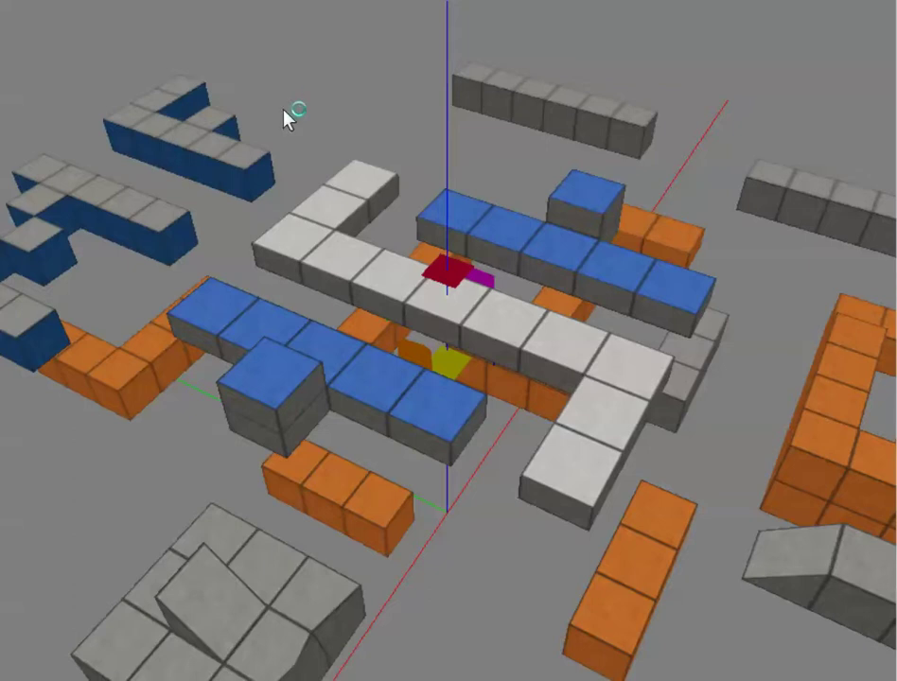
{"action": "scroll", "coordinate": [332, 322], "scroll_direction": "down", "scroll_amount": 3}
{"action": "scroll", "coordinate": [341, 341], "scroll_direction": "up", "scroll_amount": 1}
{"action": "scroll", "coordinate": [22, 150], "scroll_direction": "down", "scroll_amount": 3}
{"action": "scroll", "coordinate": [22, 151], "scroll_direction": "up", "scroll_amount": 3}
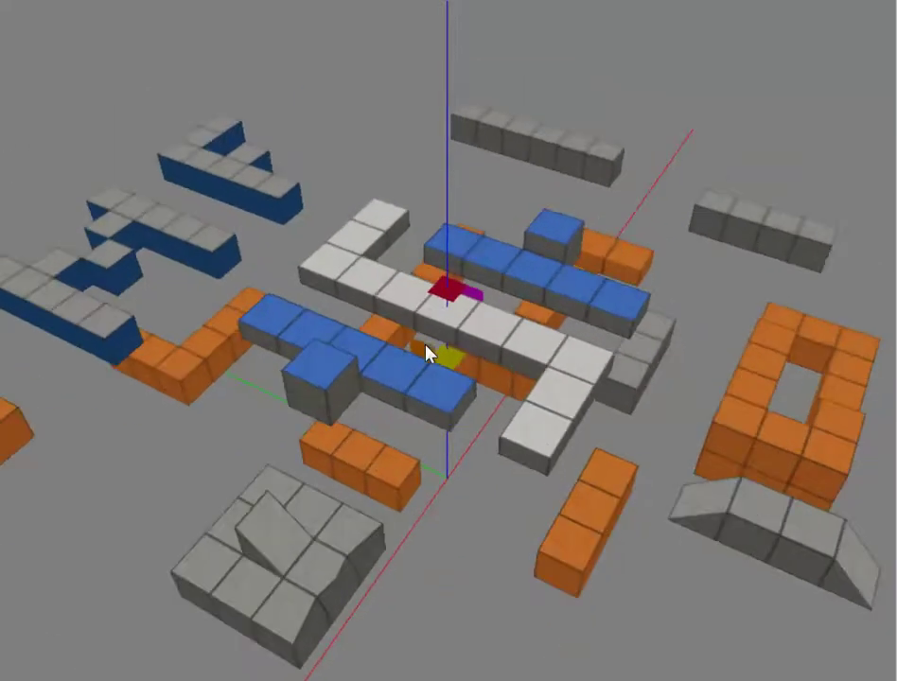
{"action": "scroll", "coordinate": [426, 353], "scroll_direction": "up", "scroll_amount": 3}
{"action": "middle_click_drag", "start_coordinate": [426, 353], "coordinate": [425, 354]}
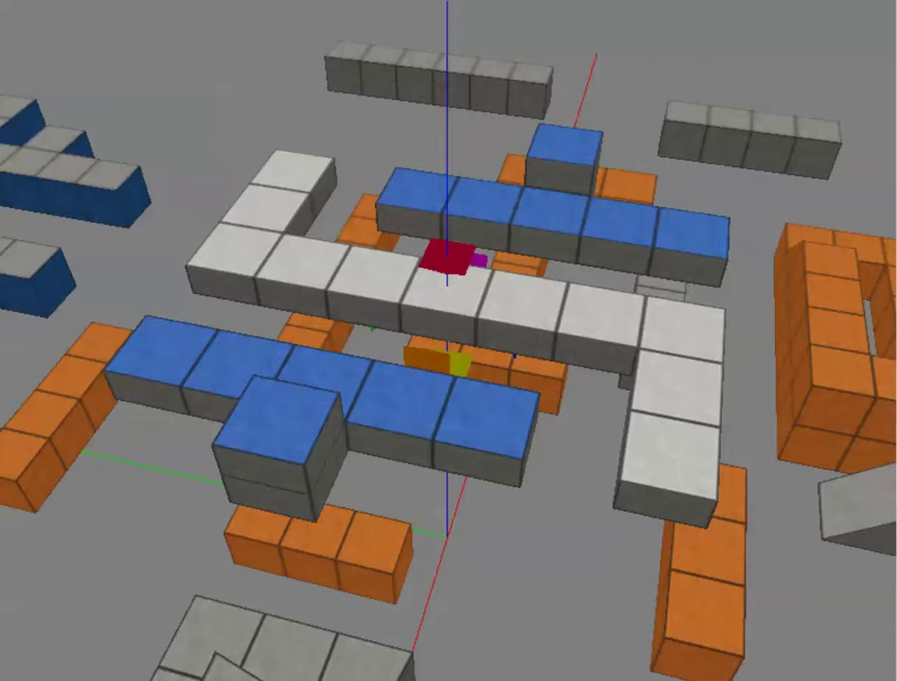
{"action": "scroll", "coordinate": [437, 327], "scroll_direction": "down", "scroll_amount": 3}
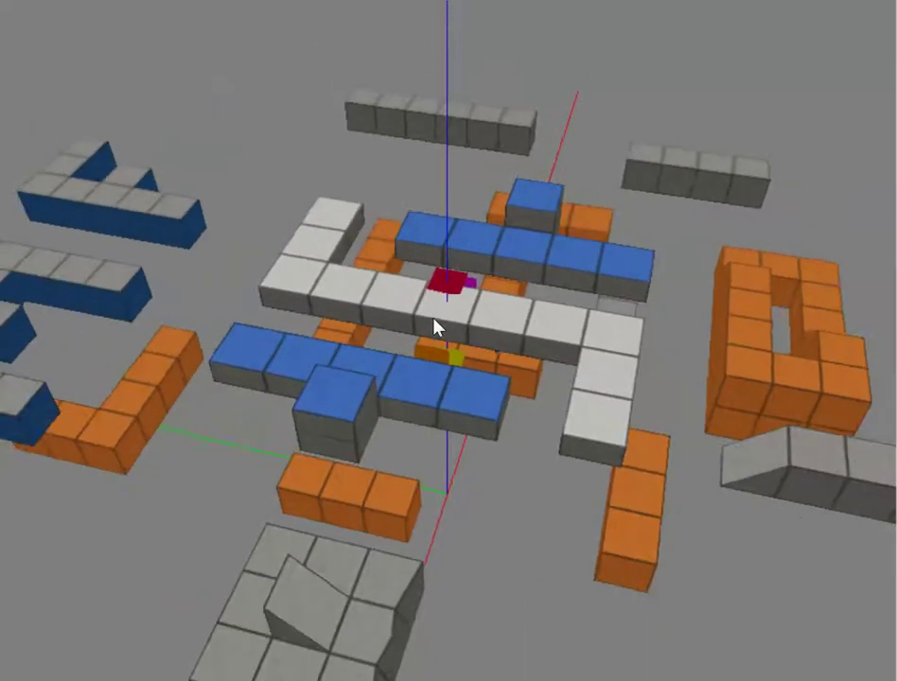
Examine the coloured cursor faces at the middle of the white beam from near and far
{"action": "scroll", "coordinate": [433, 327], "scroll_direction": "up", "scroll_amount": 3}
{"action": "scroll", "coordinate": [433, 327], "scroll_direction": "down", "scroll_amount": 3}
{"action": "scroll", "coordinate": [434, 327], "scroll_direction": "up", "scroll_amount": 3}
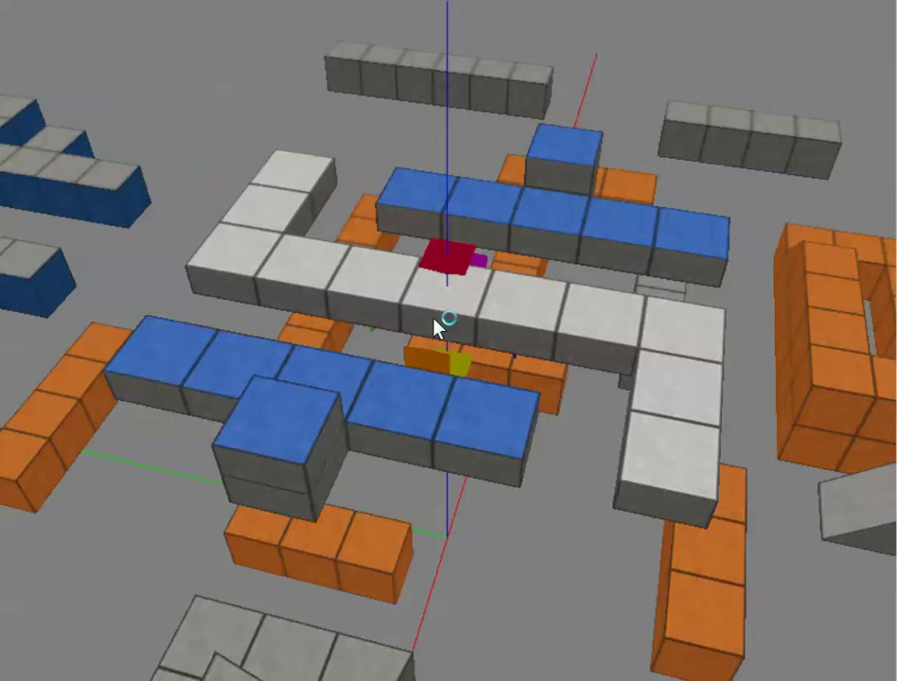
{"action": "scroll", "coordinate": [438, 465], "scroll_direction": "down", "scroll_amount": 1}
{"action": "scroll", "coordinate": [438, 464], "scroll_direction": "up", "scroll_amount": 5}
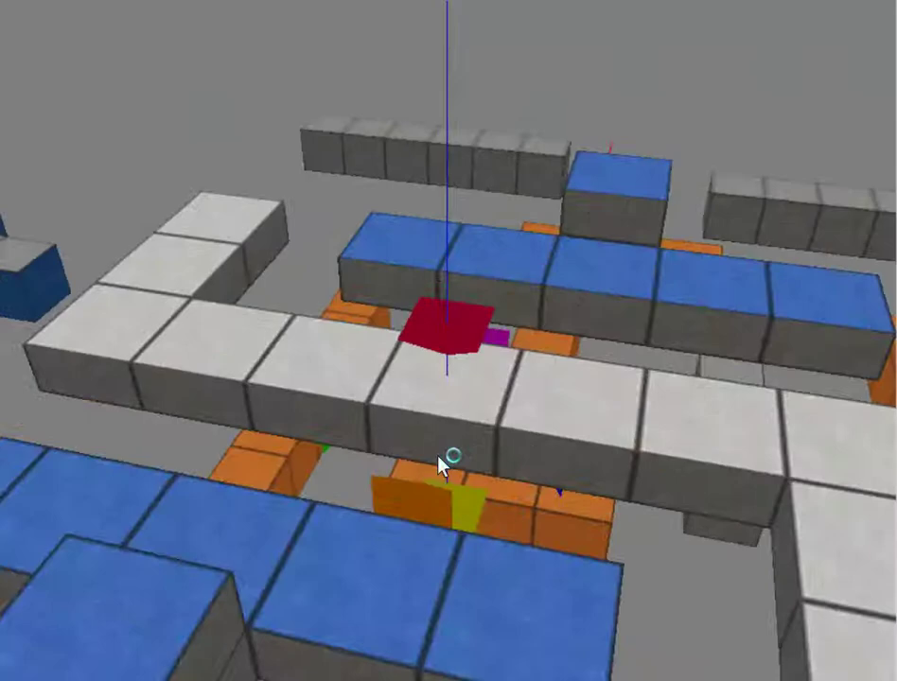
{"action": "scroll", "coordinate": [442, 465], "scroll_direction": "down", "scroll_amount": 4}
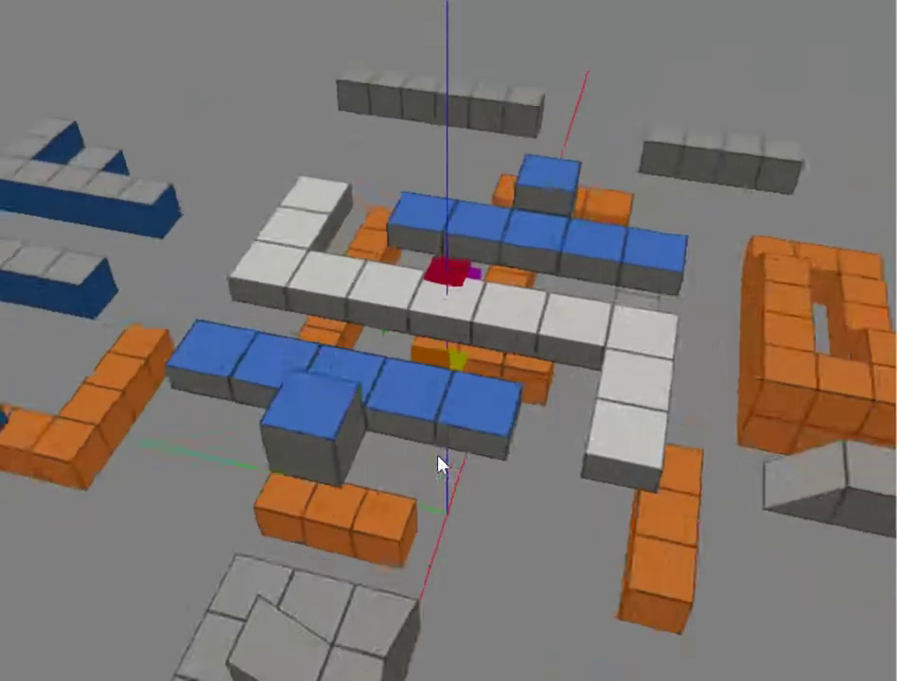
{"action": "scroll", "coordinate": [441, 465], "scroll_direction": "up", "scroll_amount": 5}
Orbit around the level and examine the grey platform's raised sloped cube and the centrepiece from opposite directions
{"action": "middle_click_drag", "start_coordinate": [439, 465], "coordinate": [438, 465]}
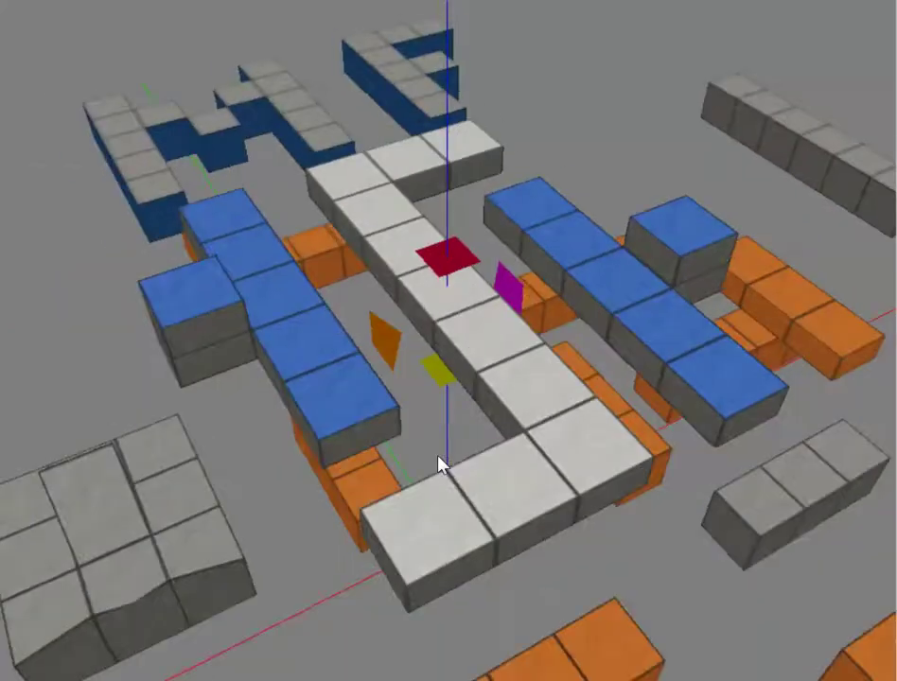
{"action": "scroll", "coordinate": [438, 465], "scroll_direction": "down", "scroll_amount": 5}
{"action": "scroll", "coordinate": [439, 465], "scroll_direction": "up", "scroll_amount": 6}
{"action": "key", "text": "Left"}
{"action": "key", "text": "Right"}
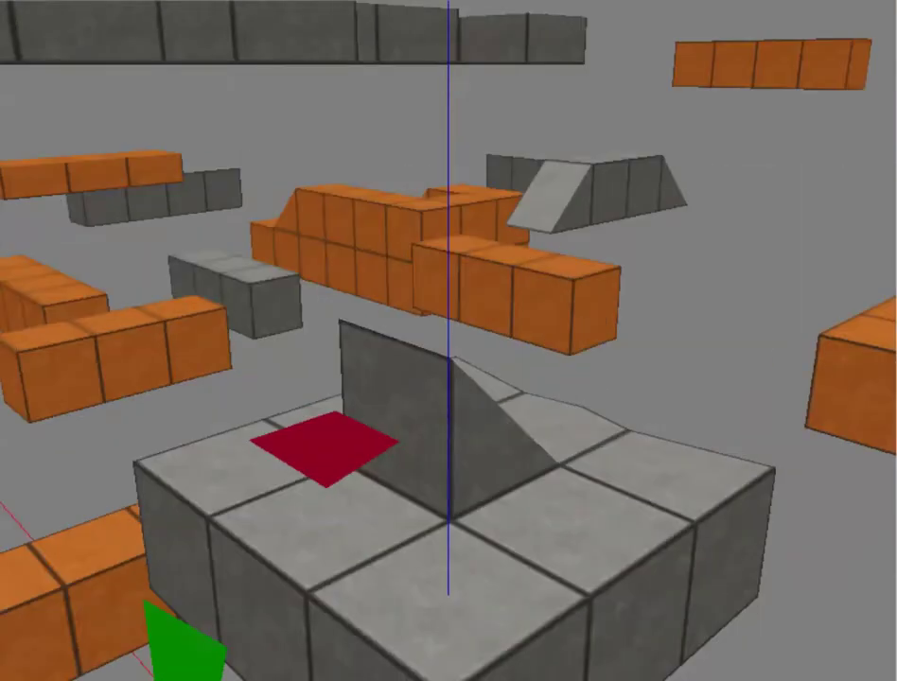
{"action": "scroll", "coordinate": [396, 381], "scroll_direction": "down", "scroll_amount": 5}
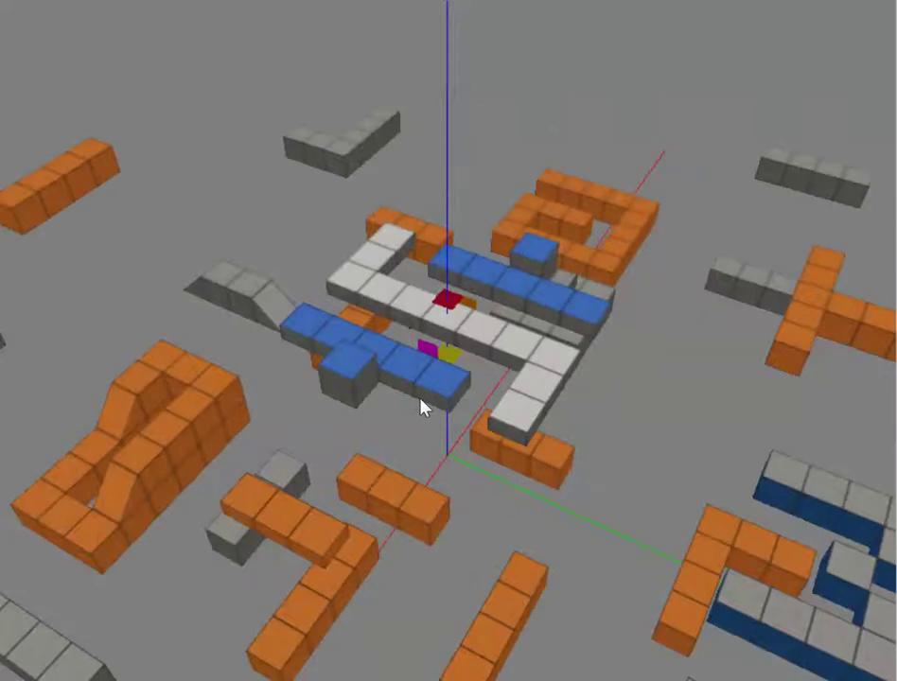
Examine the white beam and the rows of blue cubes beside it repeatedly at close range and within the whole layout
{"action": "scroll", "coordinate": [421, 407], "scroll_direction": "up", "scroll_amount": 4}
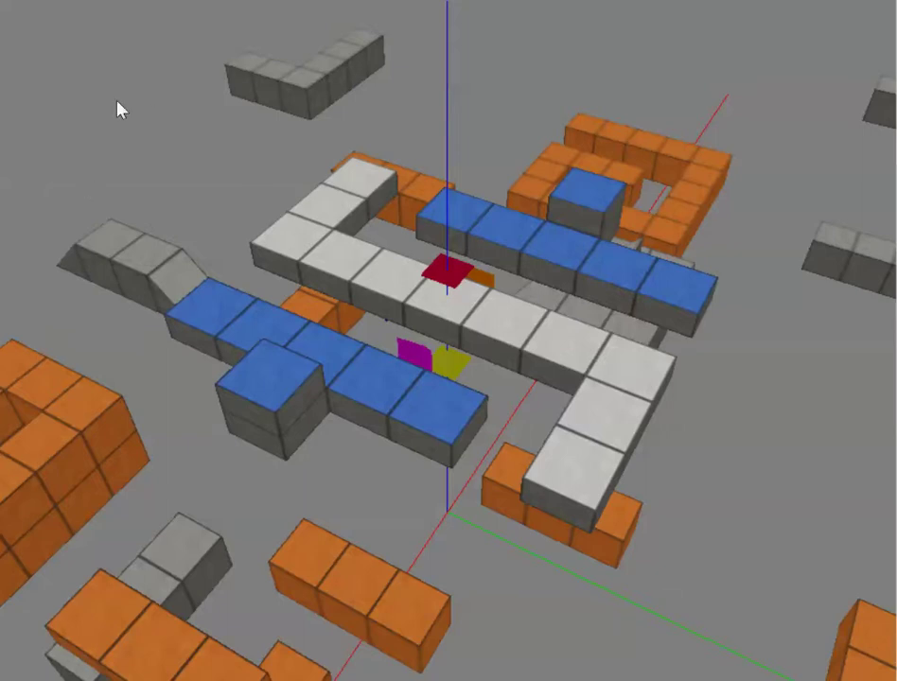
{"action": "scroll", "coordinate": [398, 304], "scroll_direction": "down", "scroll_amount": 1}
{"action": "scroll", "coordinate": [399, 305], "scroll_direction": "up", "scroll_amount": 3}
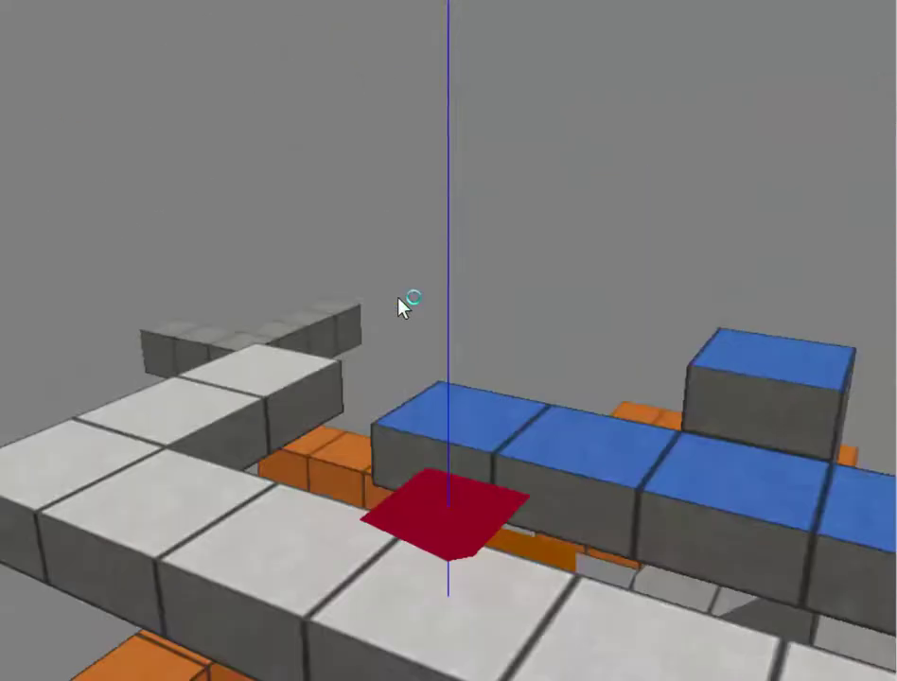
{"action": "scroll", "coordinate": [398, 305], "scroll_direction": "down", "scroll_amount": 3}
{"action": "scroll", "coordinate": [380, 297], "scroll_direction": "down", "scroll_amount": 3}
{"action": "scroll", "coordinate": [381, 297], "scroll_direction": "up", "scroll_amount": 6}
{"action": "scroll", "coordinate": [393, 349], "scroll_direction": "down", "scroll_amount": 3}
{"action": "scroll", "coordinate": [407, 357], "scroll_direction": "down", "scroll_amount": 5}
{"action": "scroll", "coordinate": [402, 354], "scroll_direction": "up", "scroll_amount": 8}
{"action": "scroll", "coordinate": [20, 156], "scroll_direction": "down", "scroll_amount": 3}
{"action": "scroll", "coordinate": [391, 356], "scroll_direction": "up", "scroll_amount": 6}
{"action": "scroll", "coordinate": [391, 356], "scroll_direction": "down", "scroll_amount": 8}
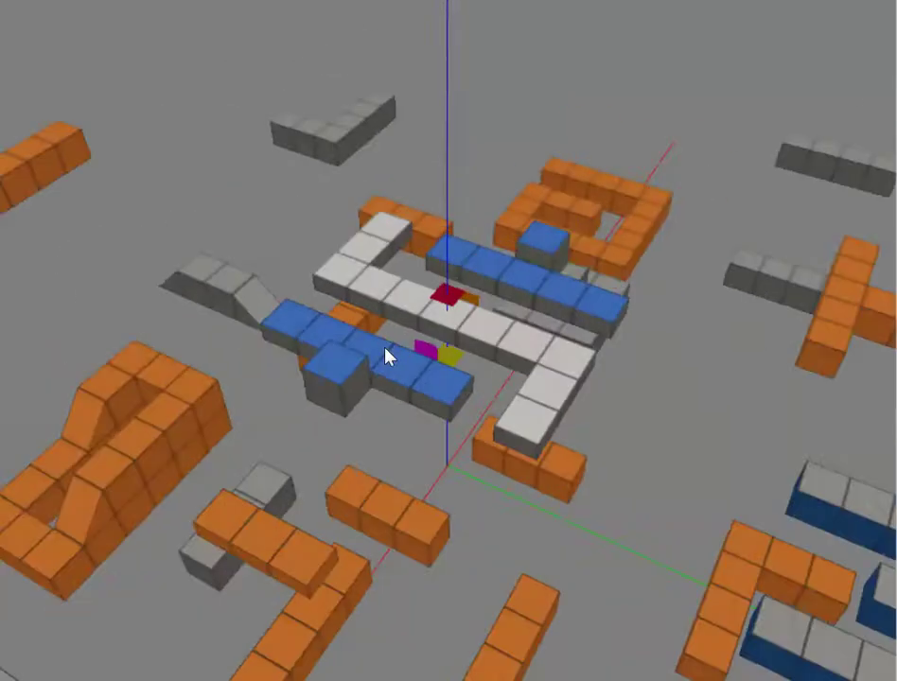
{"action": "scroll", "coordinate": [391, 356], "scroll_direction": "up", "scroll_amount": 5}
{"action": "scroll", "coordinate": [386, 357], "scroll_direction": "down", "scroll_amount": 5}
{"action": "scroll", "coordinate": [386, 356], "scroll_direction": "up", "scroll_amount": 7}
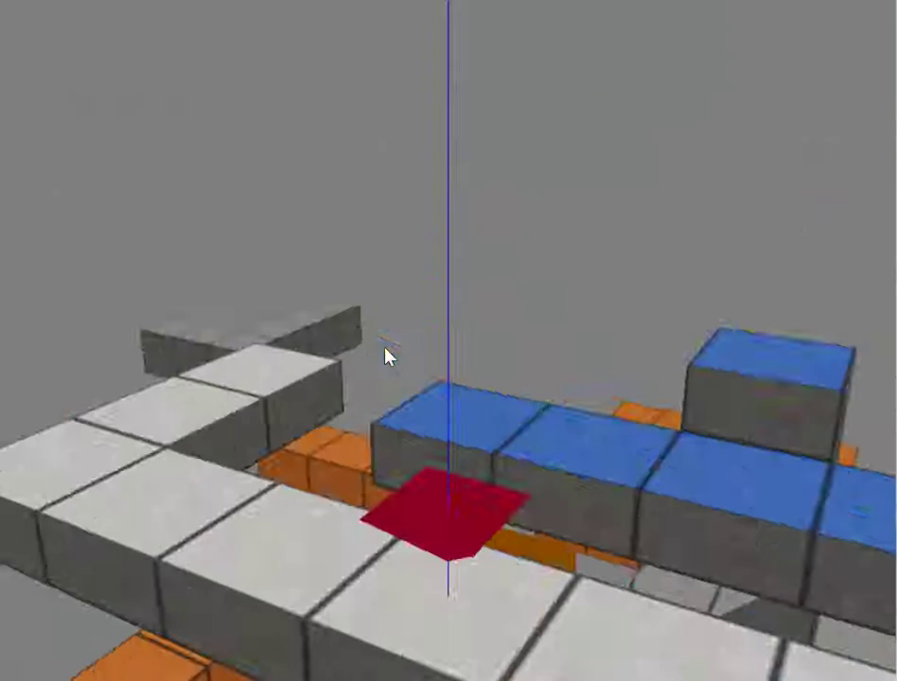
{"action": "scroll", "coordinate": [386, 357], "scroll_direction": "down", "scroll_amount": 4}
{"action": "scroll", "coordinate": [386, 357], "scroll_direction": "down", "scroll_amount": 5}
{"action": "scroll", "coordinate": [386, 357], "scroll_direction": "up", "scroll_amount": 7}
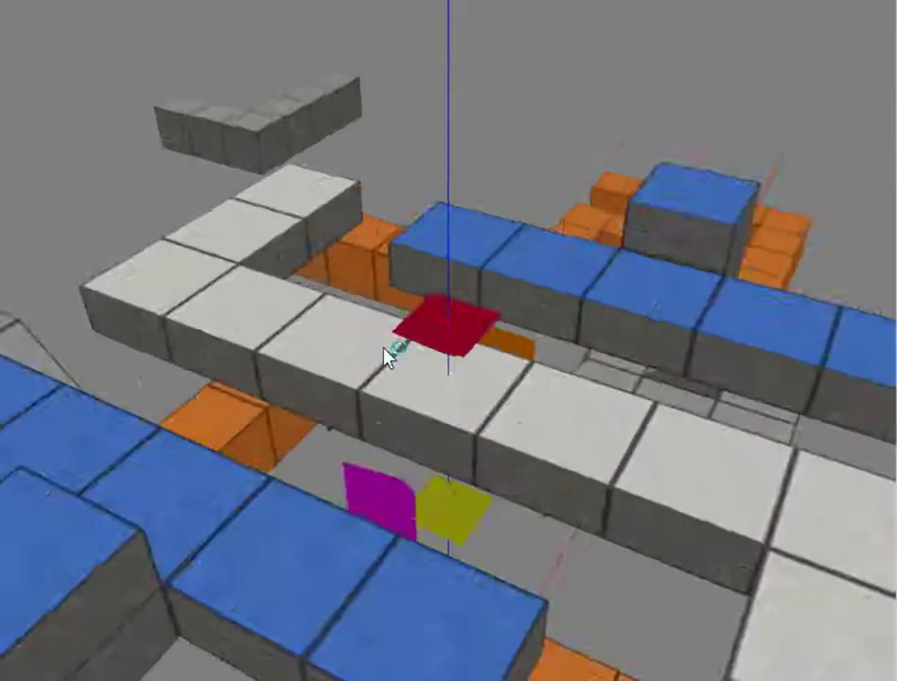
{"action": "scroll", "coordinate": [386, 357], "scroll_direction": "down", "scroll_amount": 5}
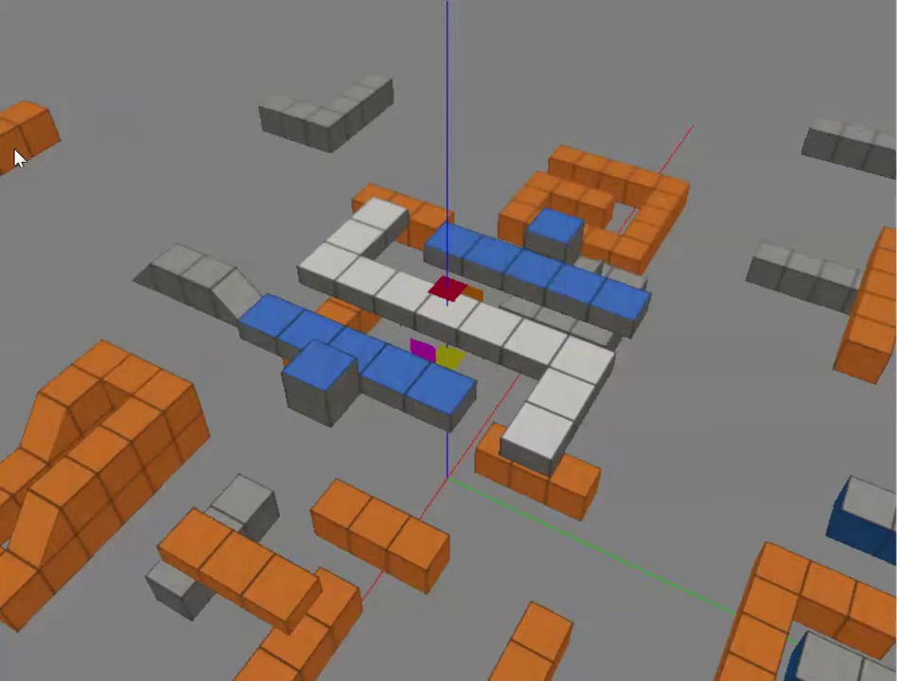
{"action": "scroll", "coordinate": [438, 375], "scroll_direction": "down", "scroll_amount": 2}
{"action": "scroll", "coordinate": [438, 372], "scroll_direction": "up", "scroll_amount": 10}
{"action": "scroll", "coordinate": [438, 374], "scroll_direction": "down", "scroll_amount": 8}
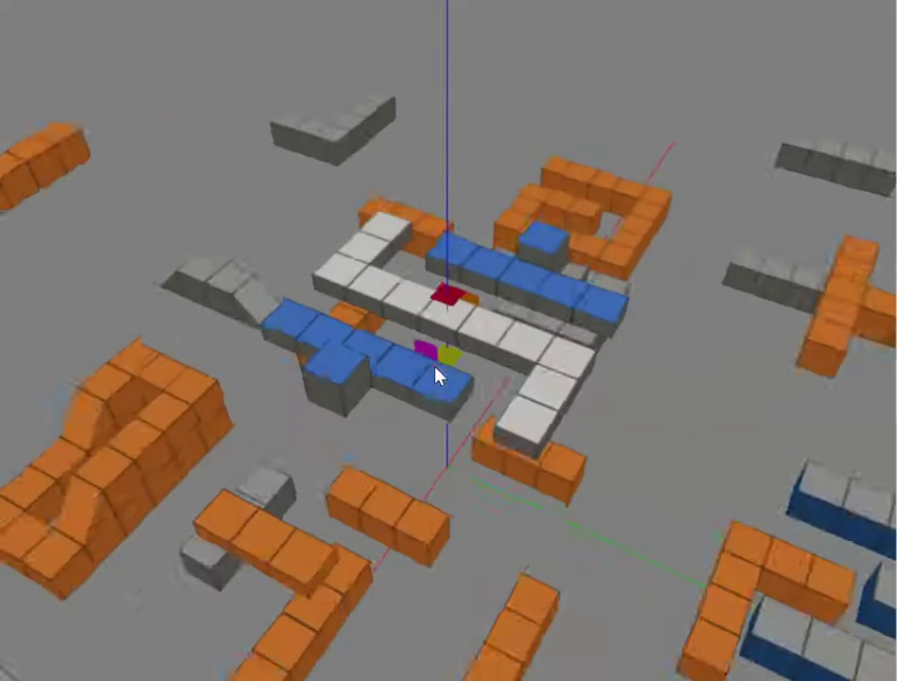
{"action": "scroll", "coordinate": [44, 169], "scroll_direction": "up", "scroll_amount": 5}
{"action": "scroll", "coordinate": [39, 170], "scroll_direction": "down", "scroll_amount": 5}
{"action": "scroll", "coordinate": [423, 376], "scroll_direction": "up", "scroll_amount": 2}
{"action": "scroll", "coordinate": [423, 376], "scroll_direction": "up", "scroll_amount": 5}
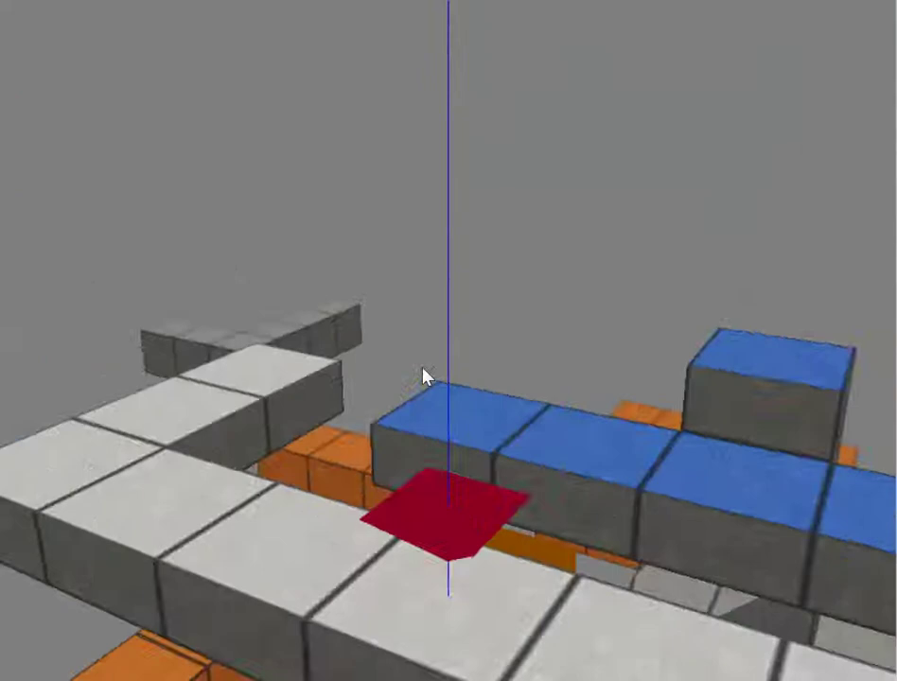
{"action": "scroll", "coordinate": [423, 375], "scroll_direction": "down", "scroll_amount": 6}
{"action": "scroll", "coordinate": [423, 376], "scroll_direction": "up", "scroll_amount": 5}
{"action": "scroll", "coordinate": [423, 376], "scroll_direction": "down", "scroll_amount": 5}
{"action": "scroll", "coordinate": [423, 376], "scroll_direction": "up", "scroll_amount": 2}
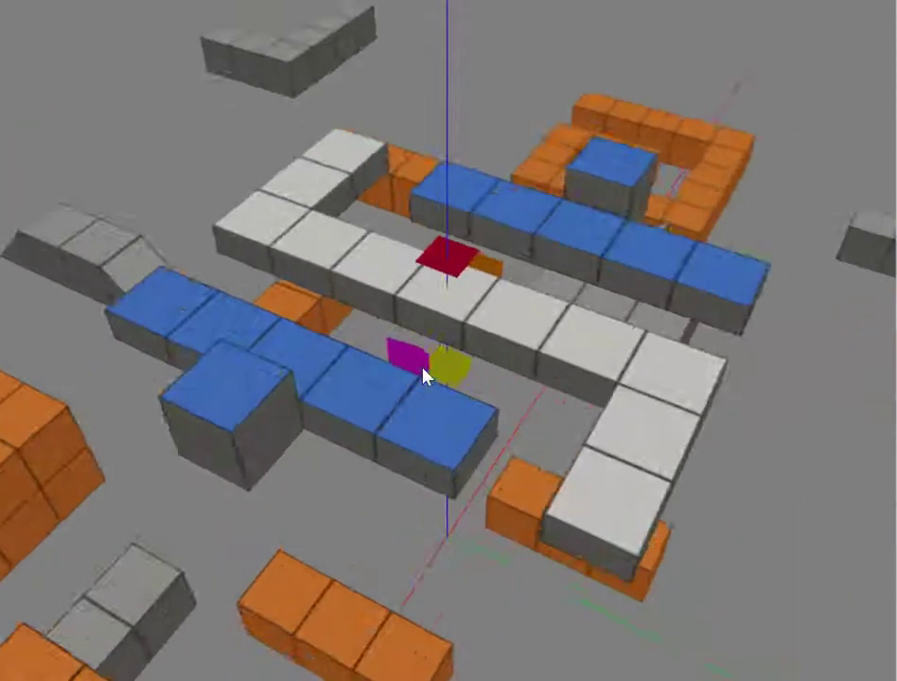
{"action": "scroll", "coordinate": [423, 376], "scroll_direction": "down", "scroll_amount": 5}
{"action": "scroll", "coordinate": [423, 375], "scroll_direction": "up", "scroll_amount": 9}
{"action": "scroll", "coordinate": [423, 376], "scroll_direction": "down", "scroll_amount": 6}
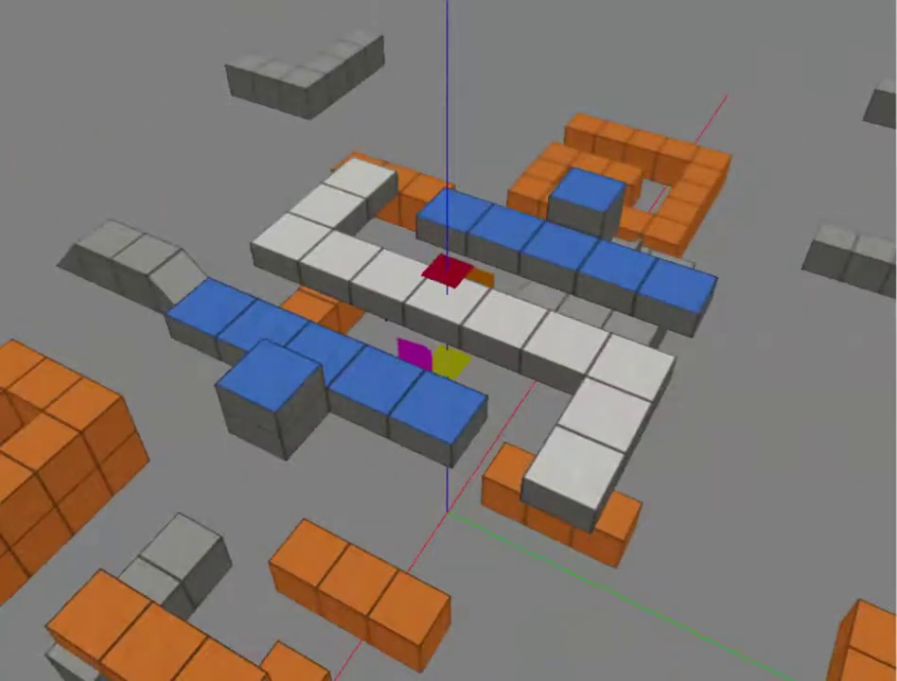
Focus the cube cursor on the raised blue cube beside the front blue row, inspect it, and return to the white beam
{"action": "left_click", "coordinate": [270, 379]}
{"action": "scroll", "coordinate": [549, 359], "scroll_direction": "up", "scroll_amount": 8}
{"action": "scroll", "coordinate": [552, 358], "scroll_direction": "down", "scroll_amount": 8}
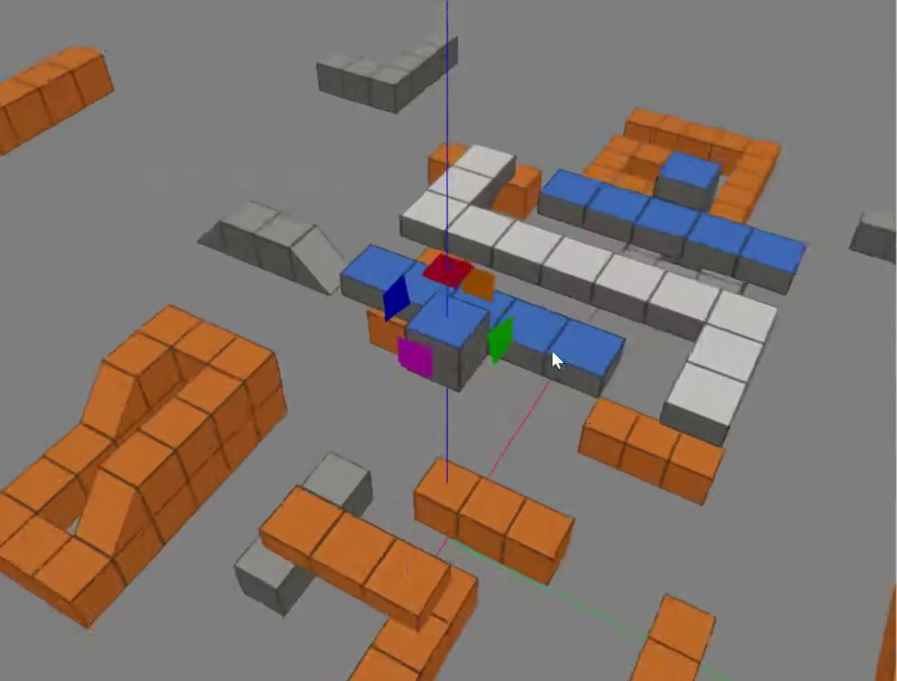
{"action": "scroll", "coordinate": [147, 100], "scroll_direction": "up", "scroll_amount": 8}
{"action": "scroll", "coordinate": [486, 327], "scroll_direction": "down", "scroll_amount": 6}
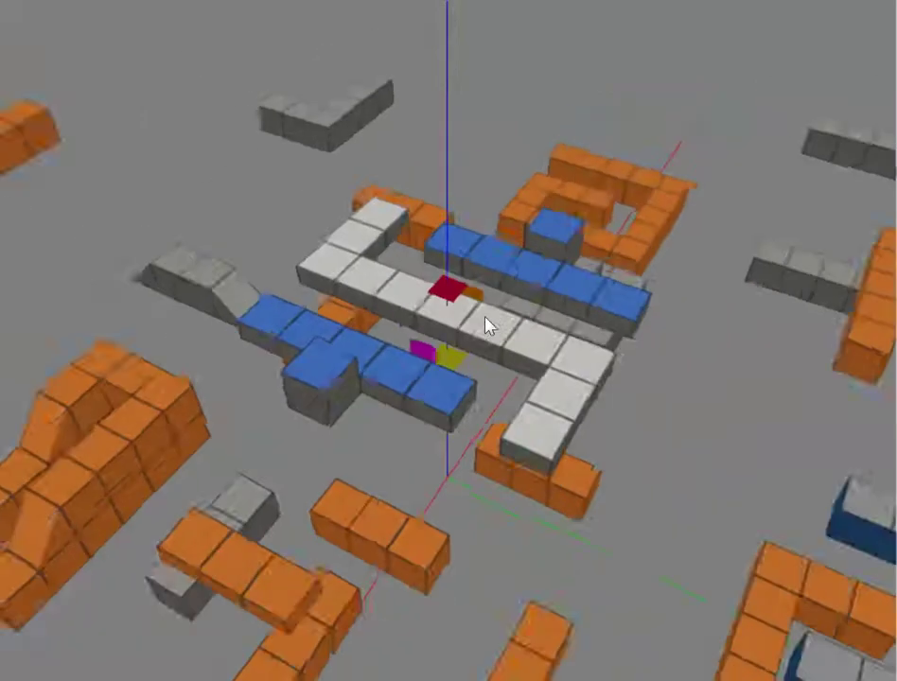
{"action": "scroll", "coordinate": [487, 326], "scroll_direction": "up", "scroll_amount": 9}
{"action": "scroll", "coordinate": [486, 327], "scroll_direction": "down", "scroll_amount": 5}
{"action": "scroll", "coordinate": [487, 326], "scroll_direction": "up", "scroll_amount": 2}
{"action": "scroll", "coordinate": [485, 322], "scroll_direction": "down", "scroll_amount": 6}
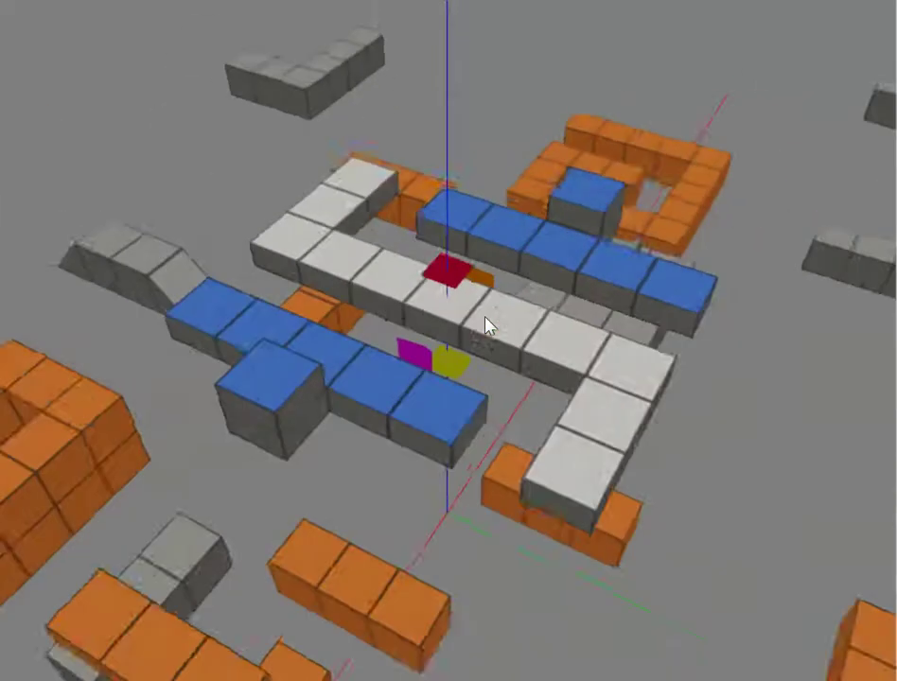
{"action": "scroll", "coordinate": [485, 321], "scroll_direction": "up", "scroll_amount": 8}
{"action": "scroll", "coordinate": [484, 322], "scroll_direction": "down", "scroll_amount": 8}
{"action": "scroll", "coordinate": [485, 322], "scroll_direction": "up", "scroll_amount": 8}
{"action": "scroll", "coordinate": [484, 323], "scroll_direction": "down", "scroll_amount": 6}
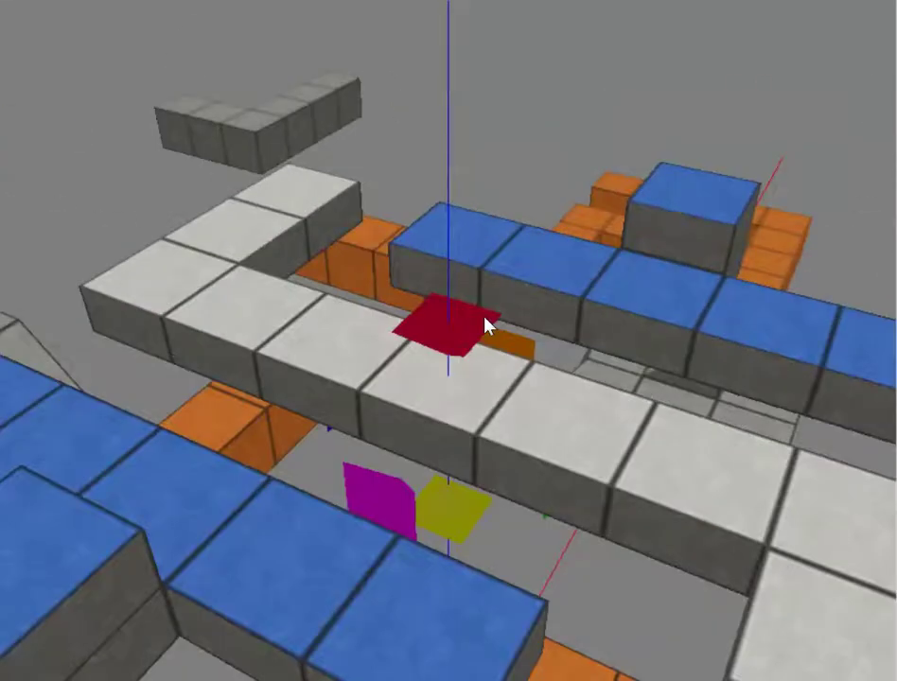
{"action": "scroll", "coordinate": [481, 325], "scroll_direction": "up", "scroll_amount": 3}
{"action": "scroll", "coordinate": [481, 325], "scroll_direction": "down", "scroll_amount": 2}
{"action": "scroll", "coordinate": [479, 318], "scroll_direction": "up", "scroll_amount": 3}
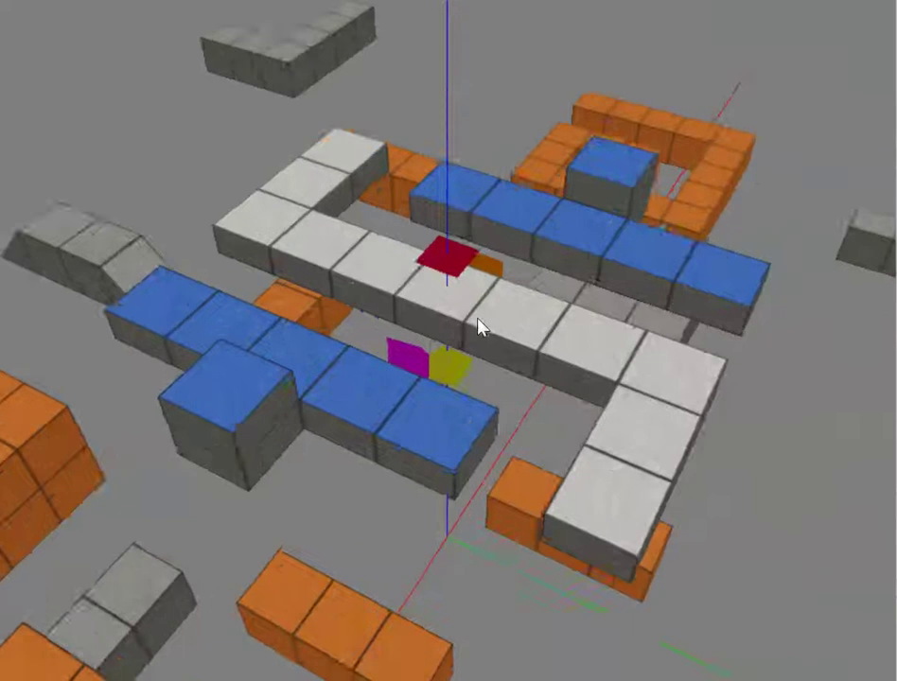
{"action": "scroll", "coordinate": [479, 318], "scroll_direction": "down", "scroll_amount": 3}
Turn the view back and forth around the centrepiece to examine the level from several sides
{"action": "mouse_move", "coordinate": [479, 318]}
{"action": "middle_mouse_down"}
{"action": "mouse_move", "coordinate": [66, 129]}
{"action": "mouse_move", "coordinate": [466, 317]}
{"action": "middle_mouse_up"}
{"action": "key", "text": "Left"}
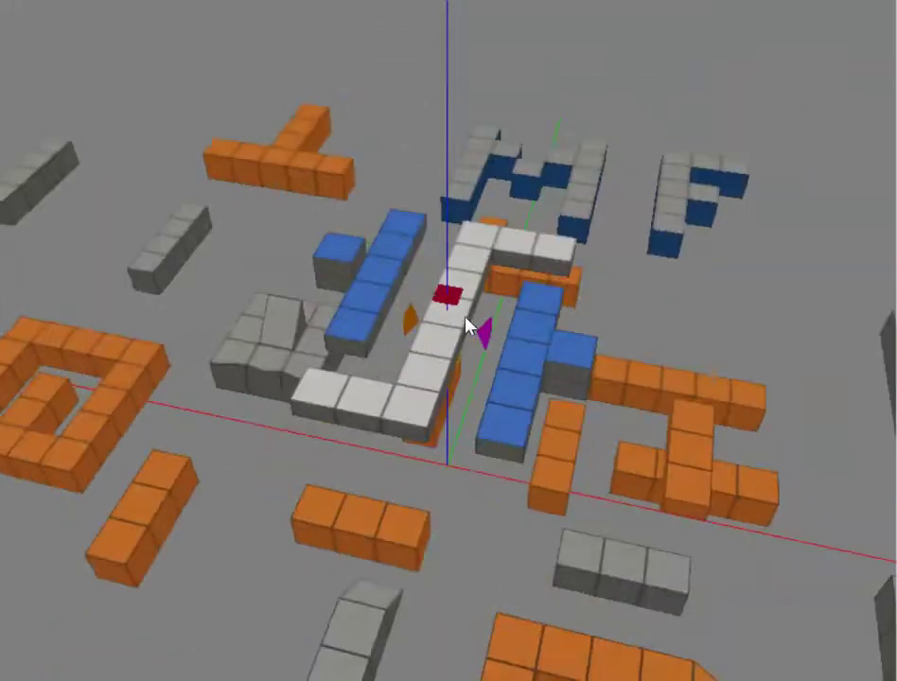
{"action": "key", "text": "Left"}
{"action": "key", "text": "Right"}
{"action": "key", "text": "Left"}
{"action": "key", "text": "Right"}
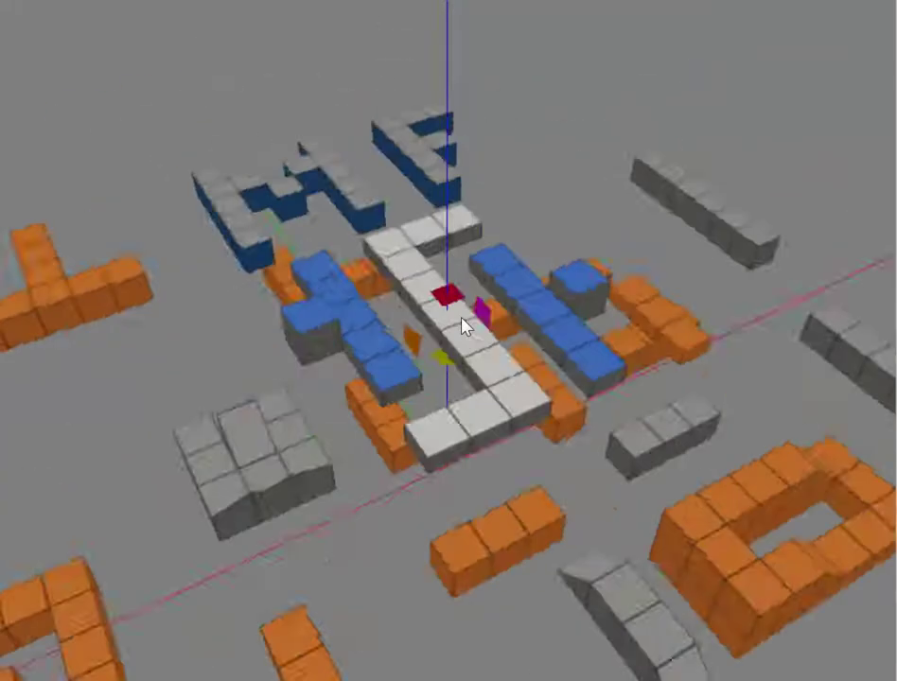
{"action": "key", "text": "Left"}
{"action": "key", "text": "Right"}
{"action": "key", "text": "Left"}
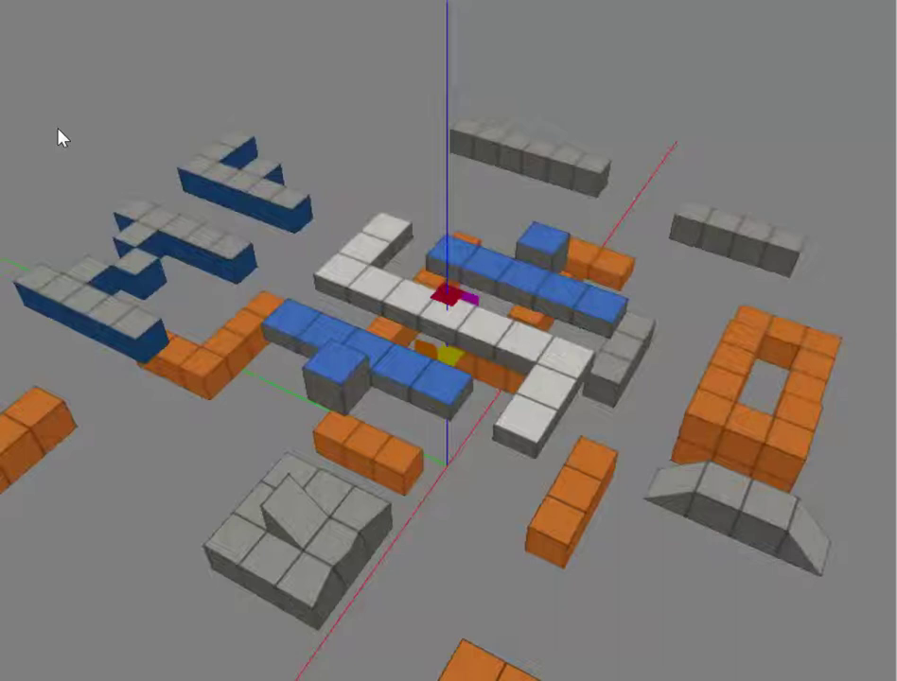
Texture the tops of the white beam's three end cubes with wooden planks and the adjoining cube with red brick
{"action": "left_click_drag", "start_coordinate": [44, 140], "coordinate": [430, 336]}
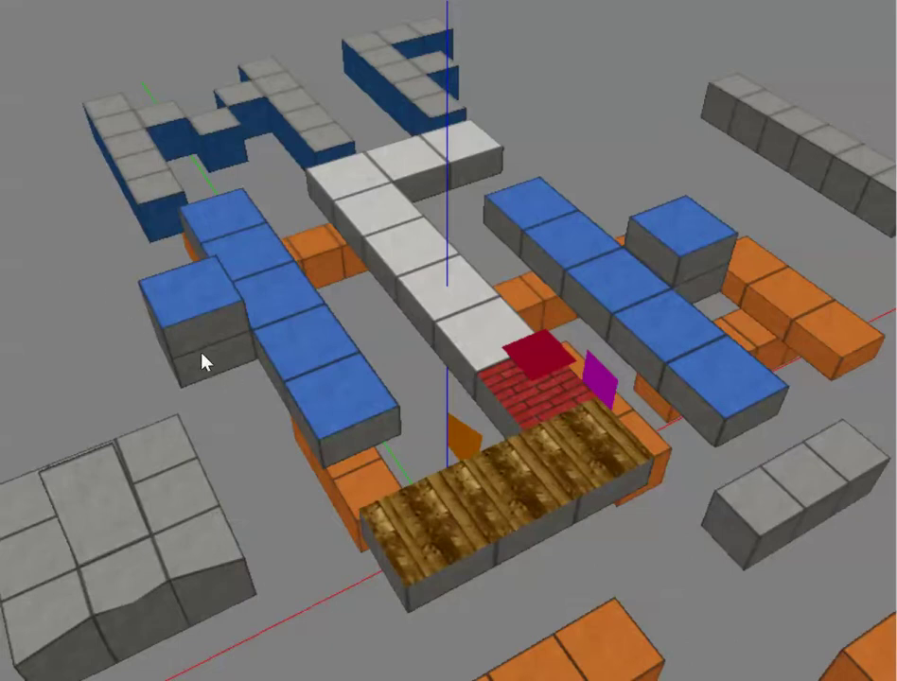
Examine the wood and red brick textured cubes at the end of the white beam at different distances
{"action": "scroll", "coordinate": [448, 341], "scroll_direction": "down", "scroll_amount": 3}
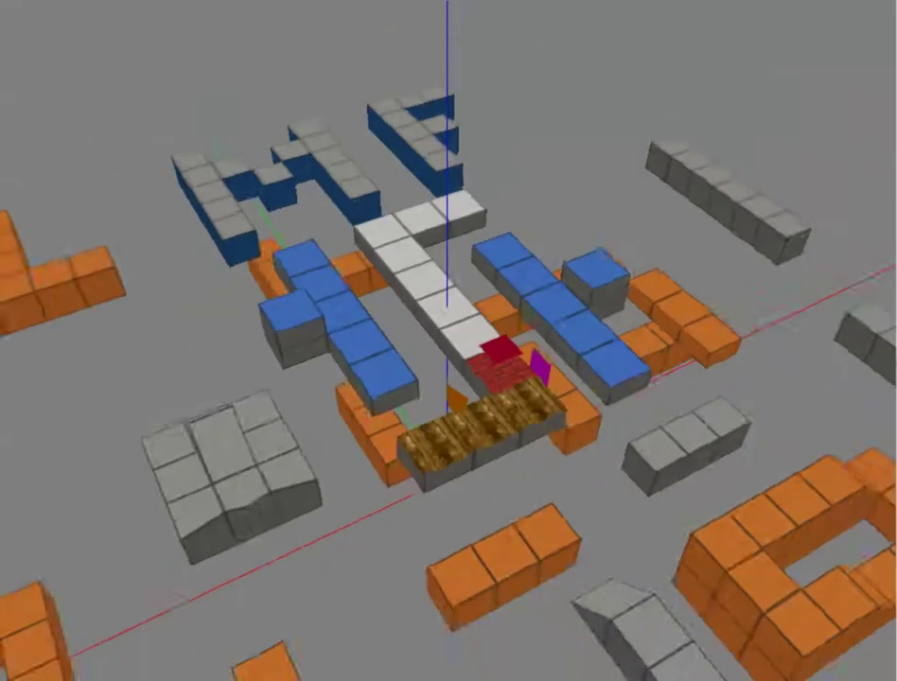
{"action": "scroll", "coordinate": [447, 341], "scroll_direction": "up", "scroll_amount": 5}
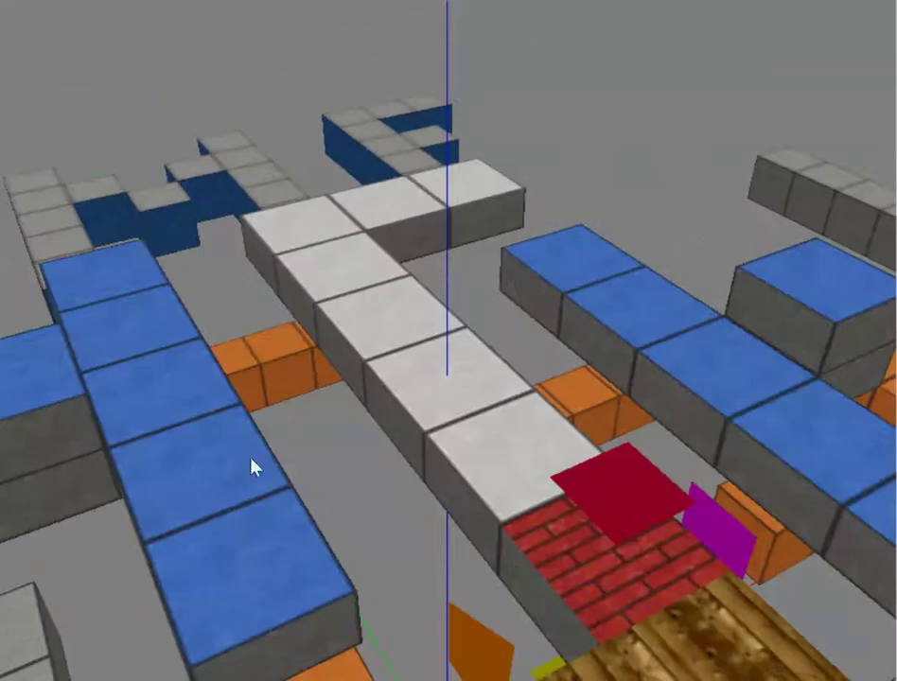
{"action": "scroll", "coordinate": [252, 468], "scroll_direction": "down", "scroll_amount": 5}
{"action": "scroll", "coordinate": [252, 469], "scroll_direction": "up", "scroll_amount": 5}
{"action": "scroll", "coordinate": [251, 469], "scroll_direction": "down", "scroll_amount": 4}
{"action": "scroll", "coordinate": [252, 469], "scroll_direction": "up", "scroll_amount": 2}
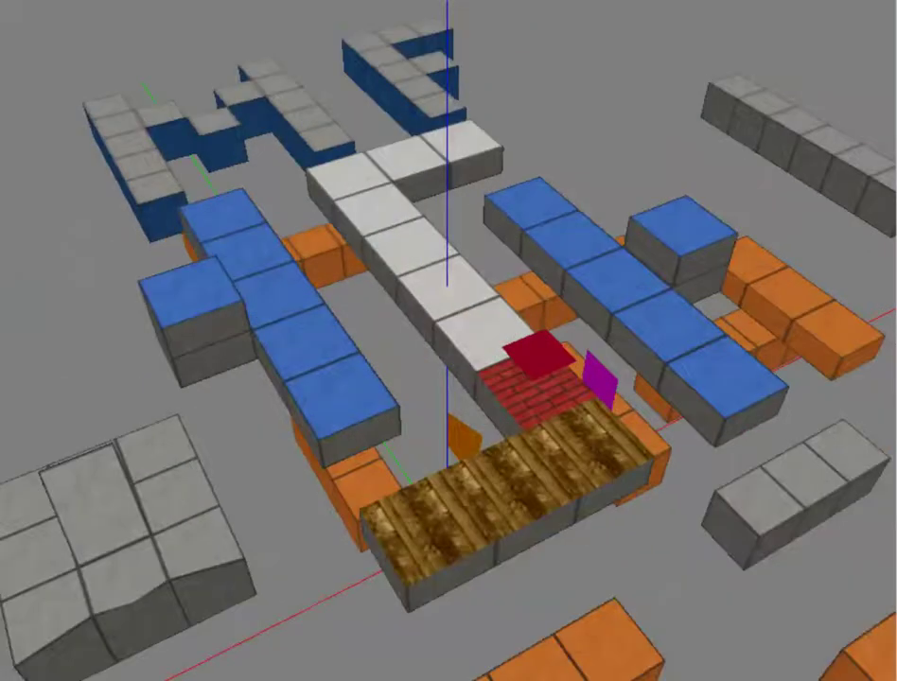
{"action": "scroll", "coordinate": [325, 473], "scroll_direction": "up", "scroll_amount": 2}
{"action": "scroll", "coordinate": [325, 473], "scroll_direction": "down", "scroll_amount": 5}
{"action": "scroll", "coordinate": [324, 473], "scroll_direction": "up", "scroll_amount": 3}
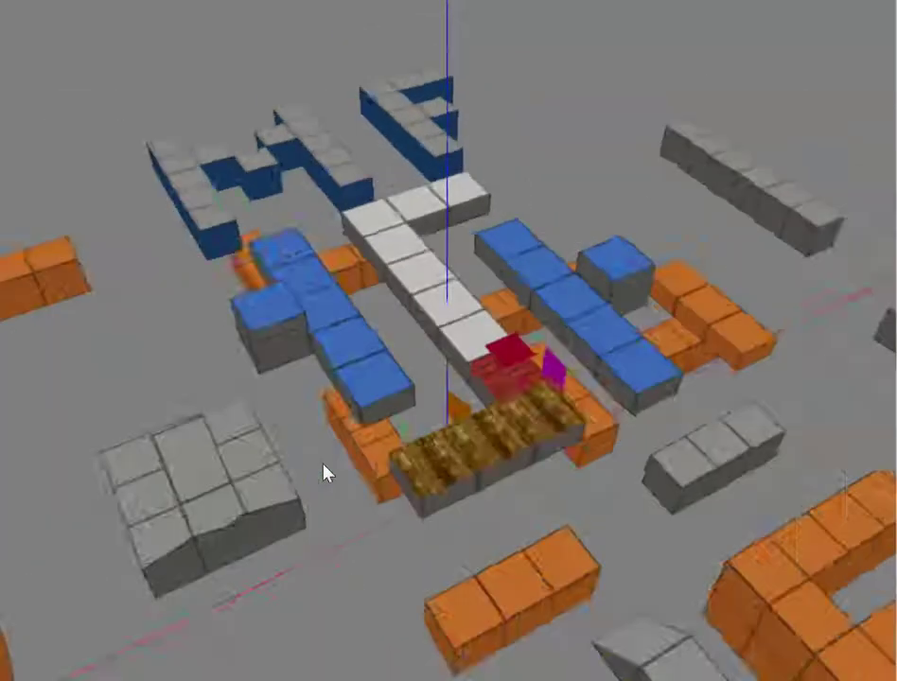
{"action": "scroll", "coordinate": [325, 473], "scroll_direction": "up", "scroll_amount": 2}
{"action": "scroll", "coordinate": [4, 261], "scroll_direction": "down", "scroll_amount": 4}
{"action": "scroll", "coordinate": [5, 260], "scroll_direction": "up", "scroll_amount": 2}
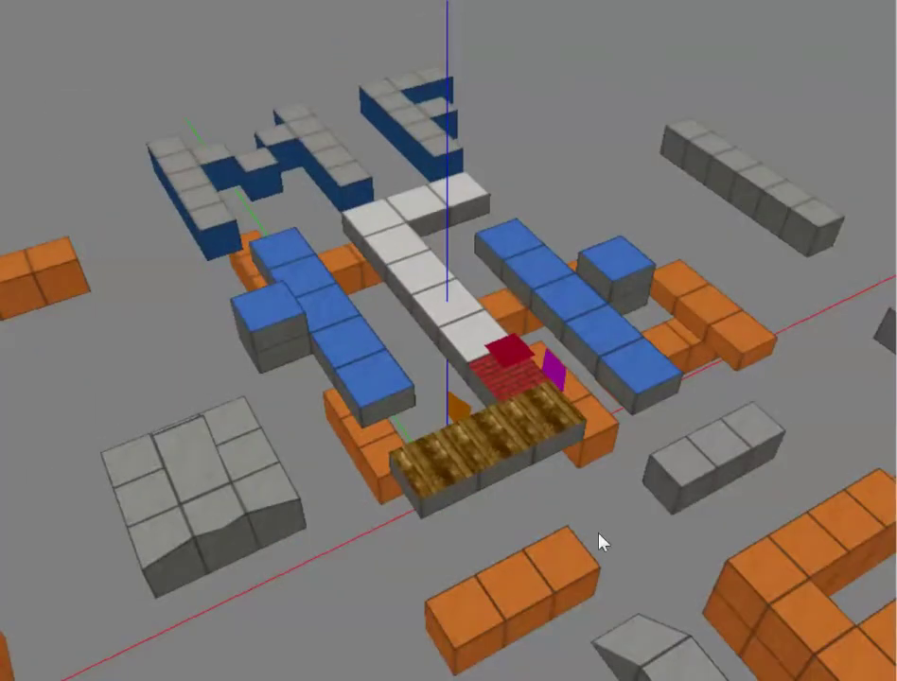